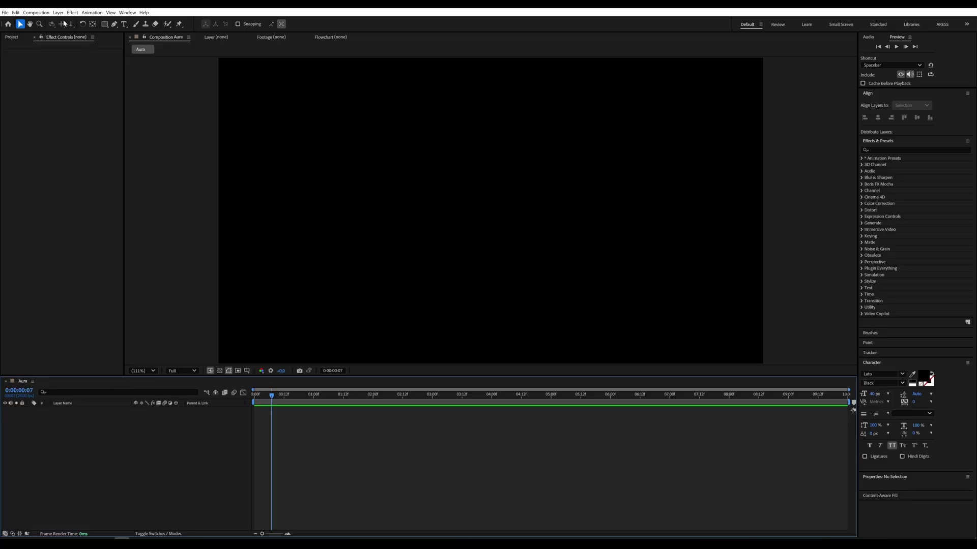
- Create a dark gray solid layer sized to the composition
{"action": "left_click", "coordinate": [54, 8]}
{"action": "mouse_move", "coordinate": [100, 26]}
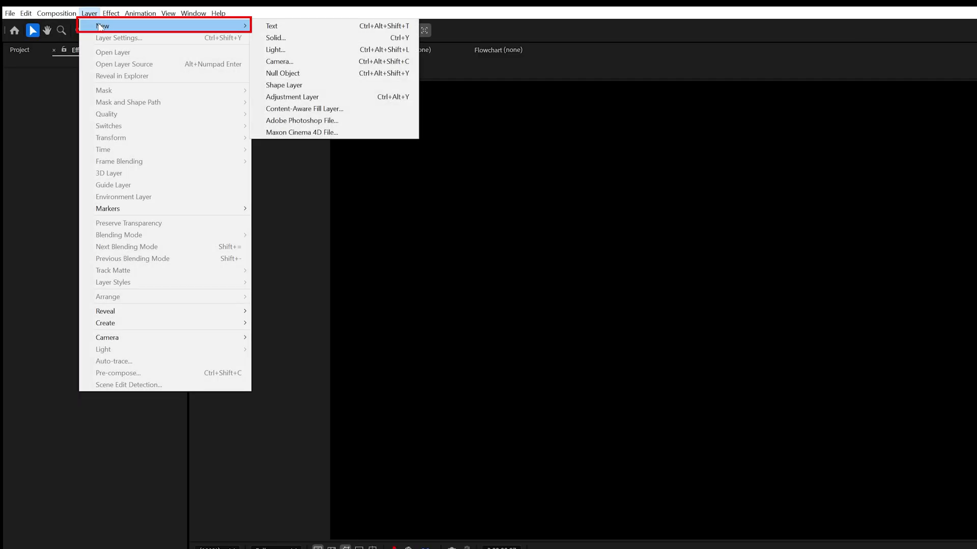
{"action": "left_click", "coordinate": [277, 37]}
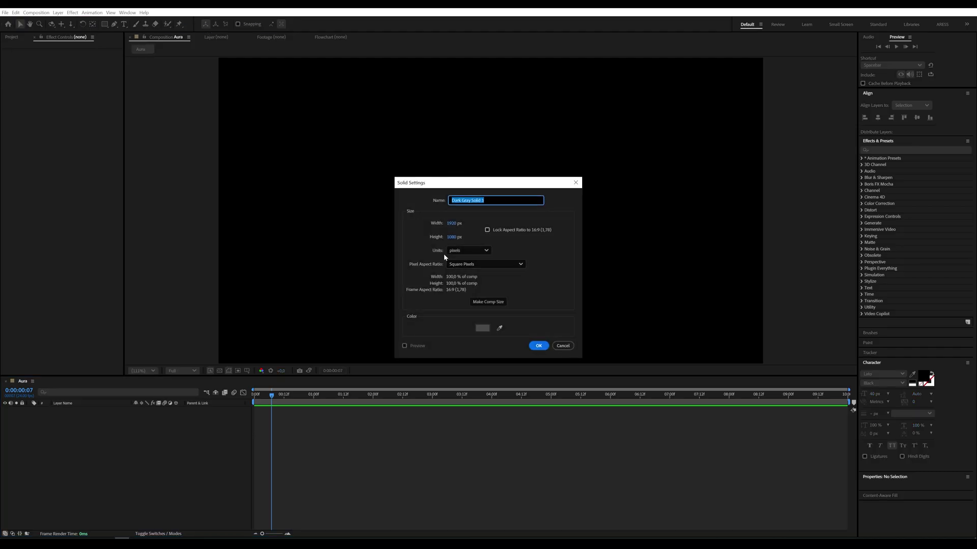
{"action": "left_click", "coordinate": [478, 302]}
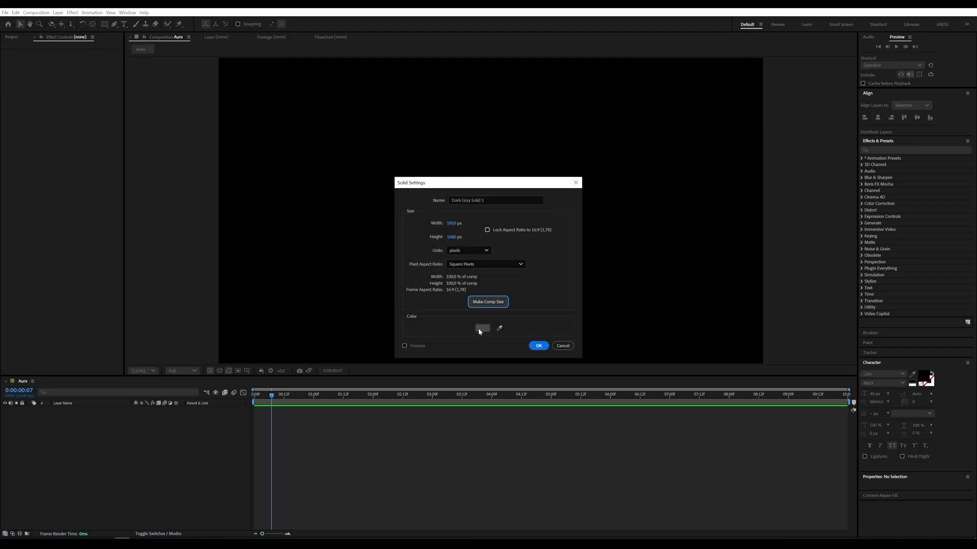
{"action": "left_click", "coordinate": [532, 346]}
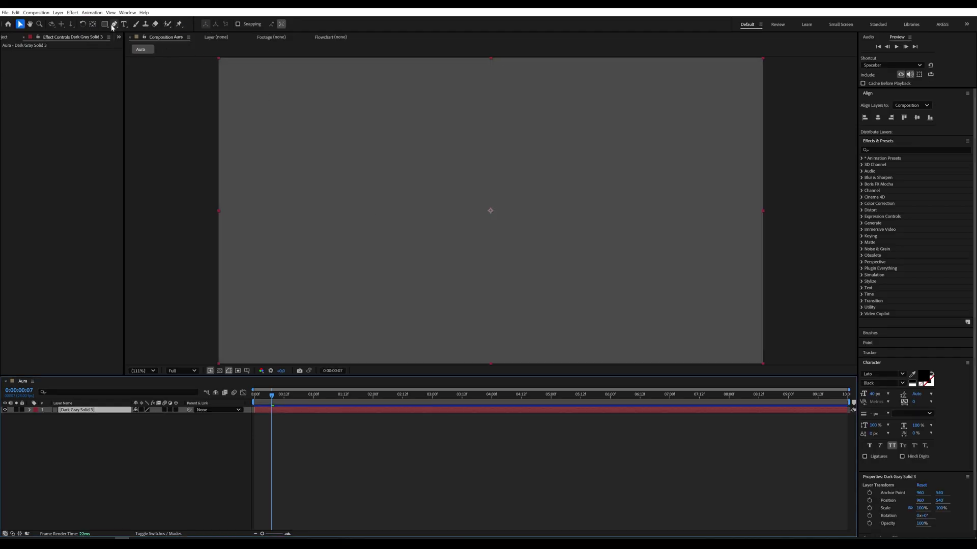
- Mask the solid to a tall, narrow rectangle near the frame's centre, with about 159 px feather and a negative mask expansion
{"action": "left_click", "coordinate": [105, 25]}
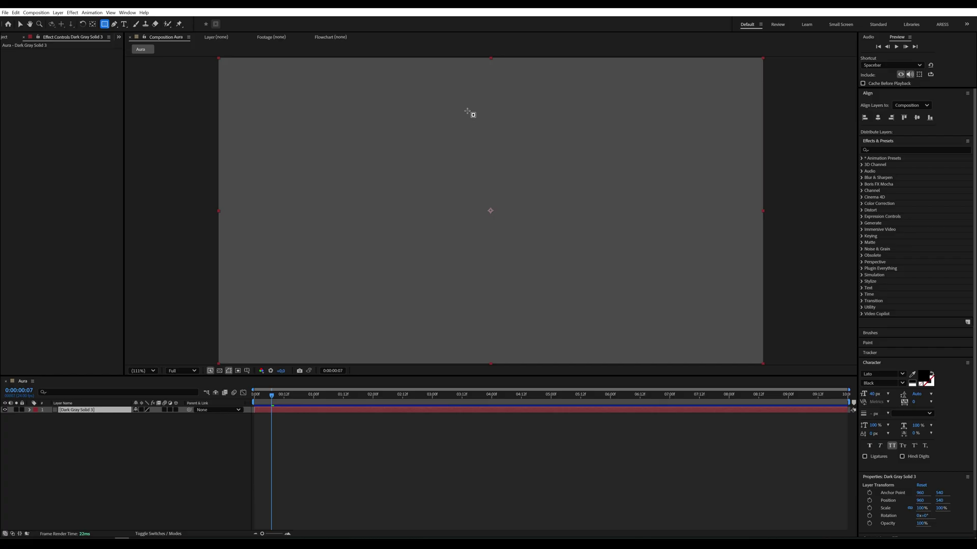
{"action": "left_click_drag", "start_coordinate": [467, 112], "coordinate": [518, 296]}
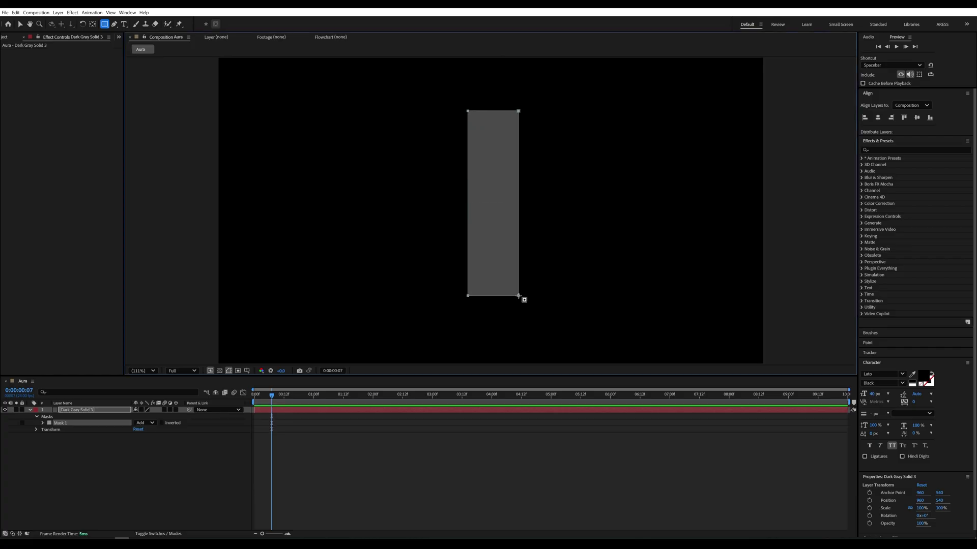
{"action": "left_click", "coordinate": [42, 423]}
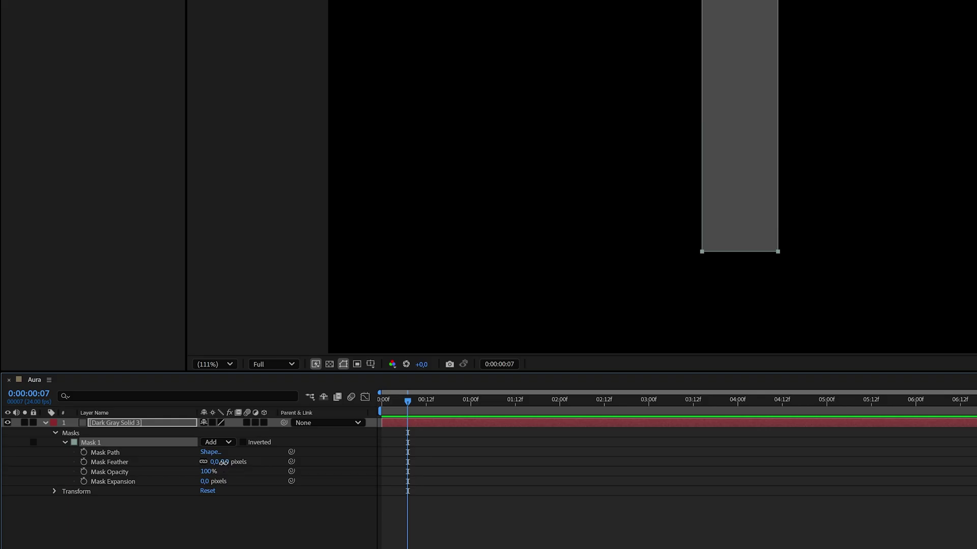
{"action": "left_click_drag", "start_coordinate": [152, 437], "coordinate": [175, 437]}
{"action": "left_click_drag", "start_coordinate": [263, 463], "coordinate": [311, 465]}
{"action": "left_click_drag", "start_coordinate": [205, 481], "coordinate": [237, 462]}
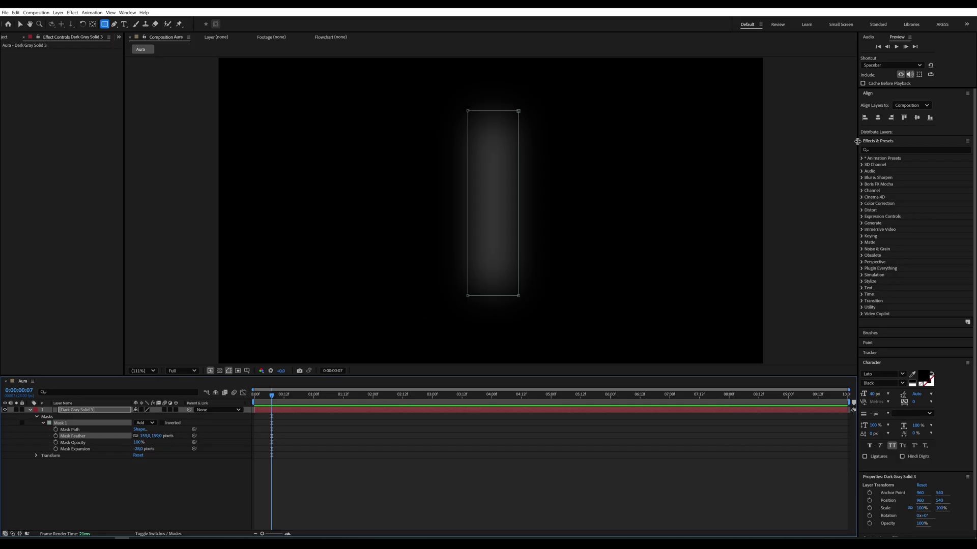
- Apply the Roughen Edges effect to the masked solid and set its edge type to Spiky
{"action": "left_click", "coordinate": [883, 150]}
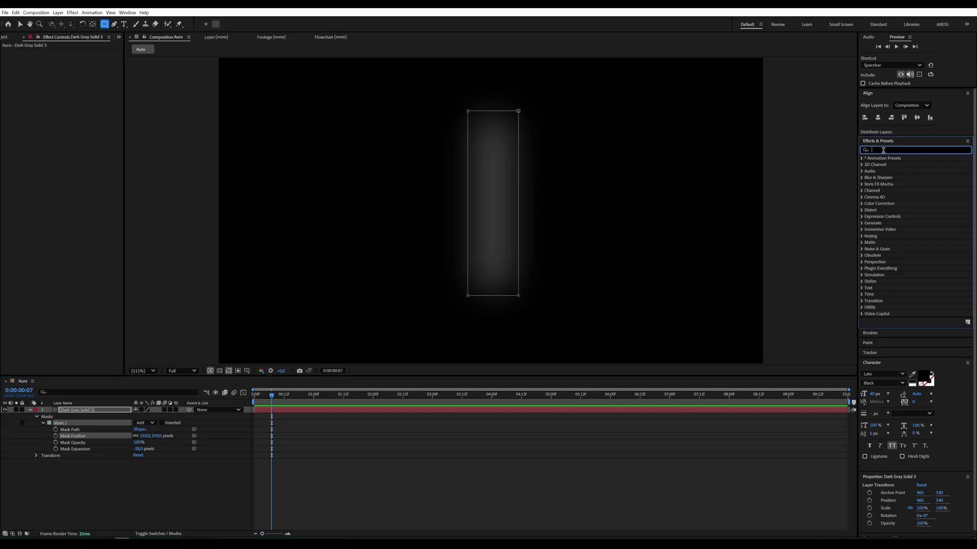
{"action": "type", "text": "rough"}
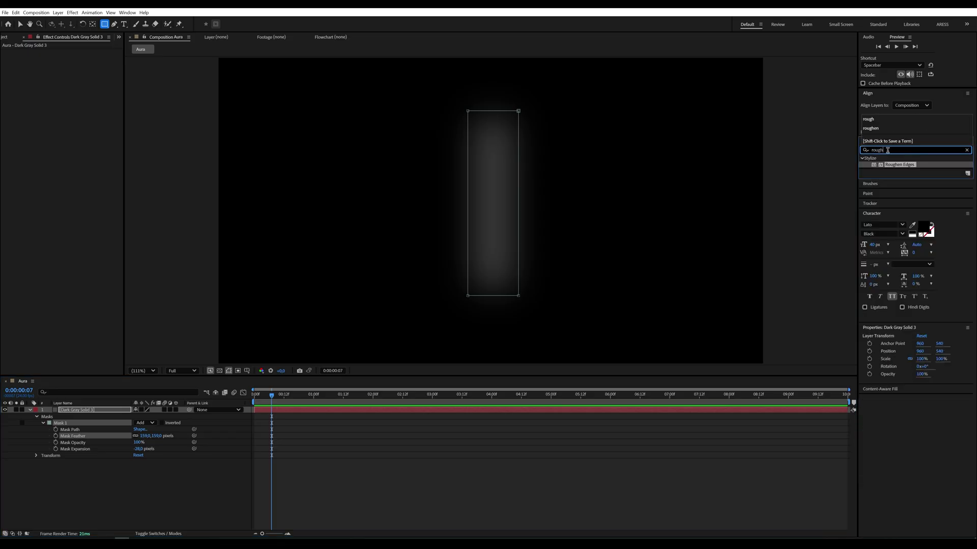
{"action": "left_click_drag", "start_coordinate": [898, 165], "coordinate": [493, 203]}
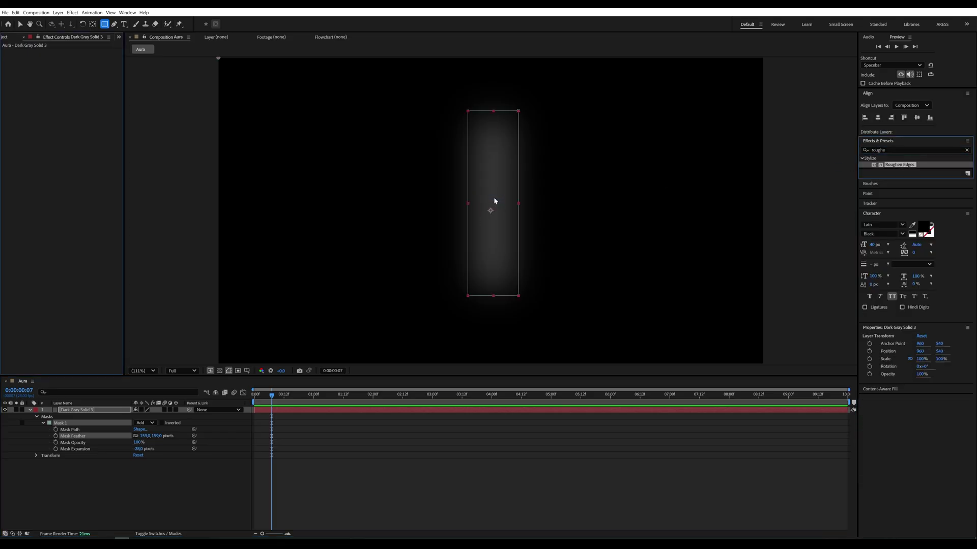
{"action": "left_click", "coordinate": [137, 75]}
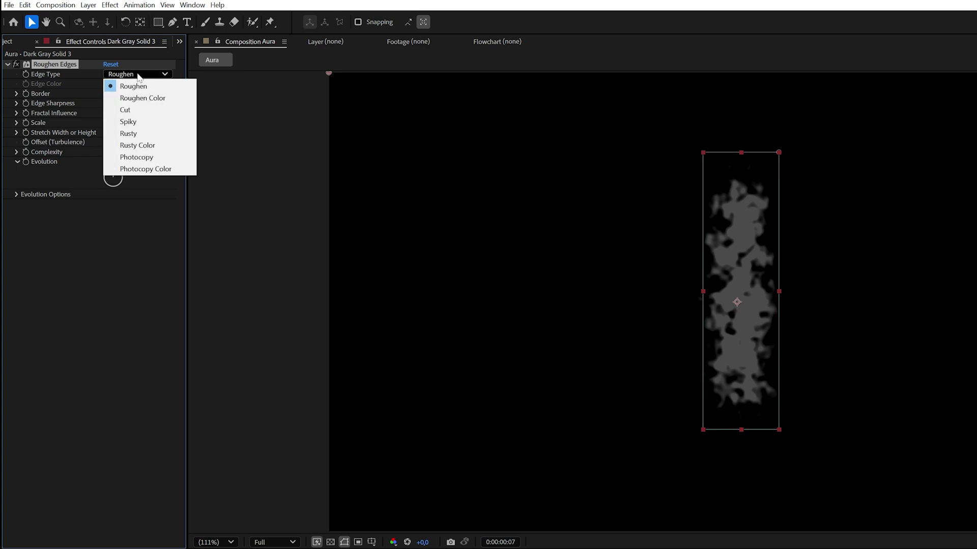
{"action": "left_click", "coordinate": [130, 121]}
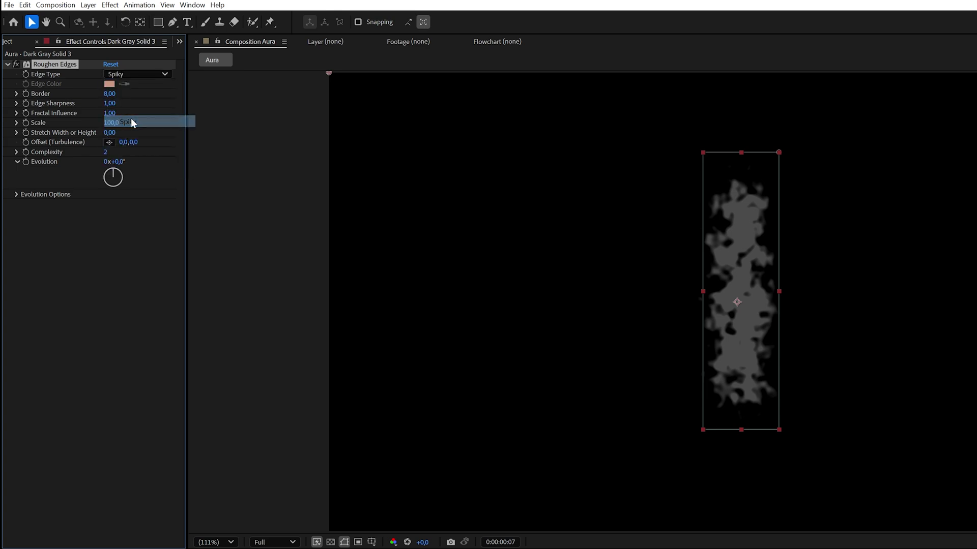
- Set Roughen Edges to Border 0, Fractal Influence 0.68, Scale 208 and Stretch Width or Height -1.50
{"action": "left_click", "coordinate": [111, 93]}
{"action": "type", "text": "0"}
{"action": "key", "text": "Return"}
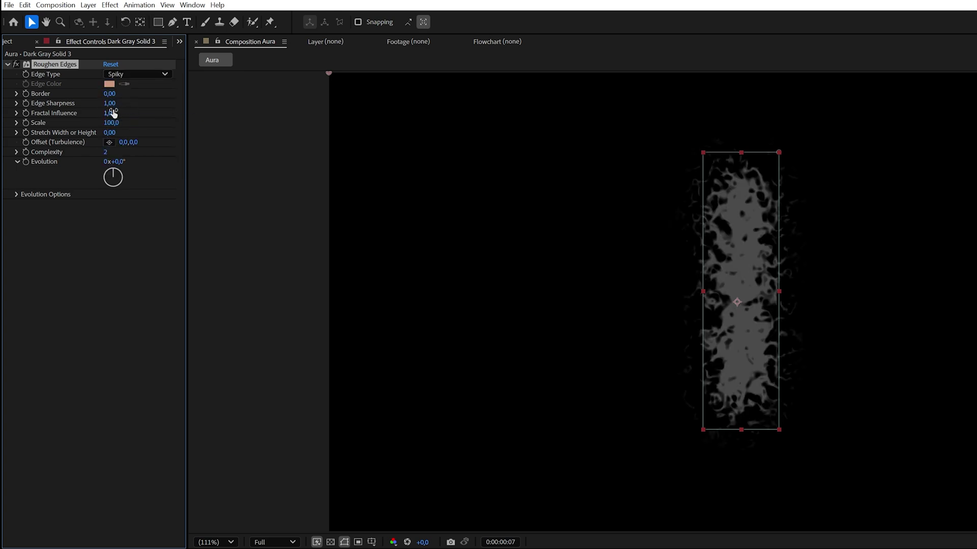
{"action": "left_click_drag", "start_coordinate": [109, 113], "coordinate": [85, 113]}
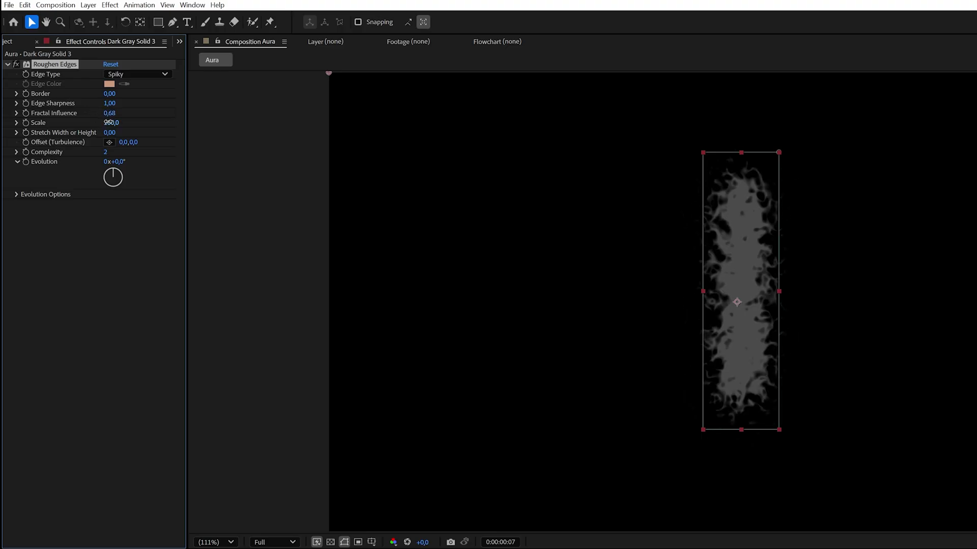
{"action": "left_click_drag", "start_coordinate": [108, 123], "coordinate": [166, 118]}
{"action": "left_click_drag", "start_coordinate": [108, 133], "coordinate": [100, 133]}
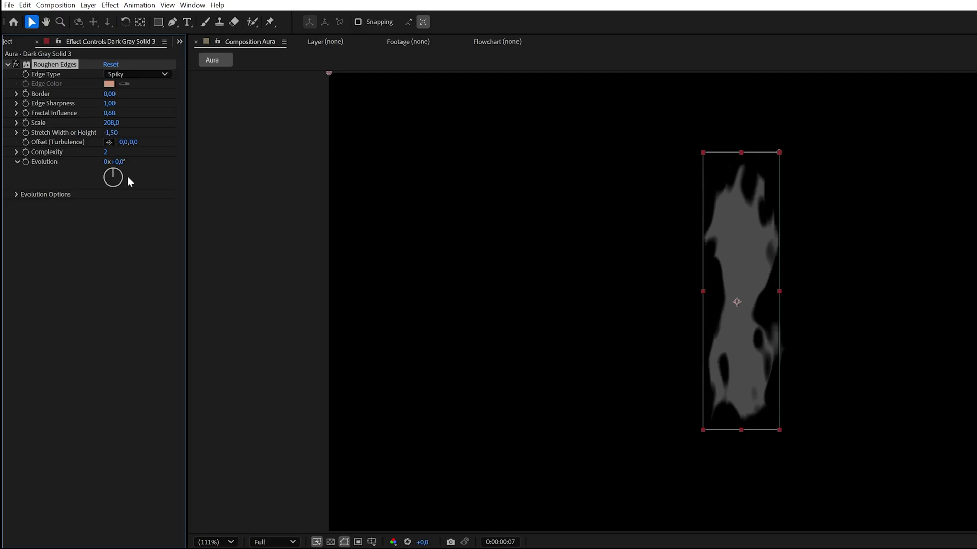
- Add the expression time*100; to the Evolution property of Roughen Edges
{"action": "left_click", "coordinate": [26, 162], "text": "alt"}
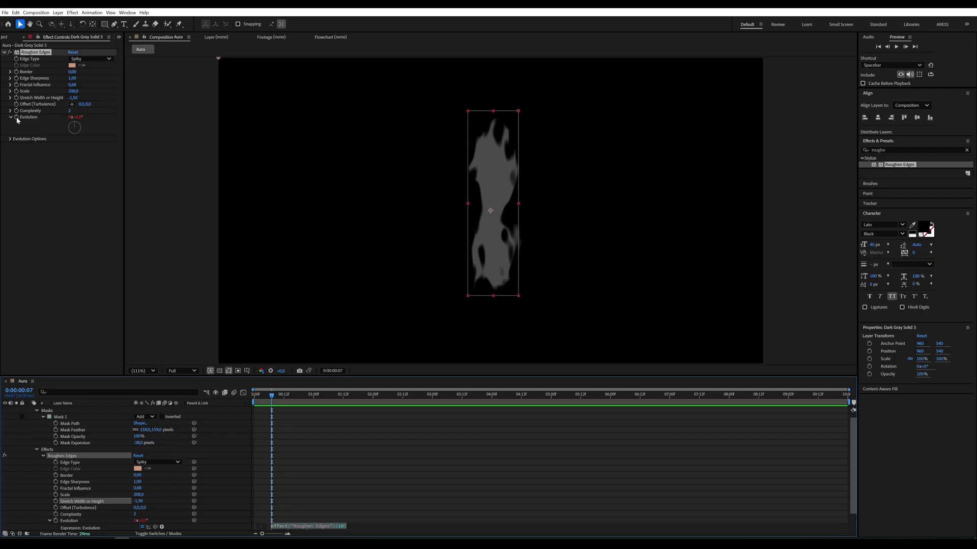
{"action": "type", "text": "time"}
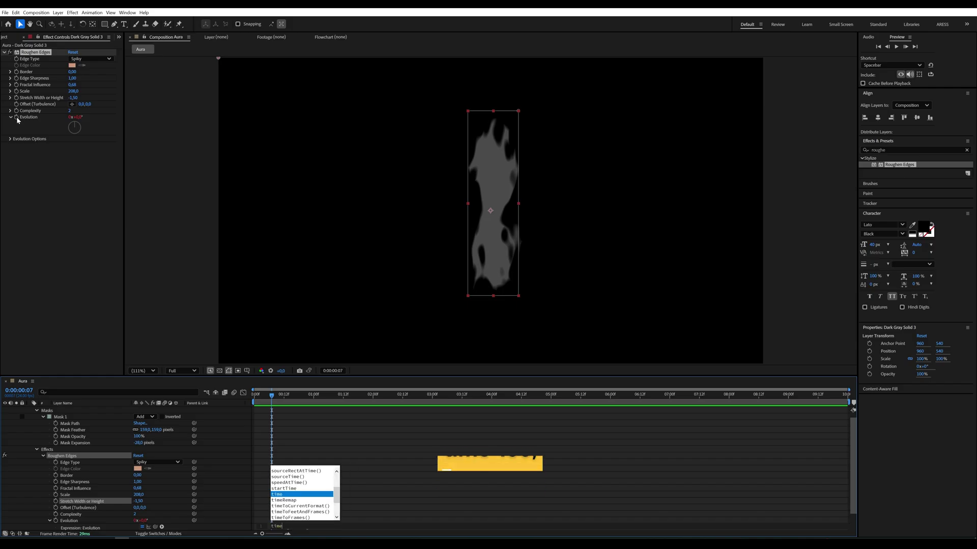
{"action": "type", "text": "*"}
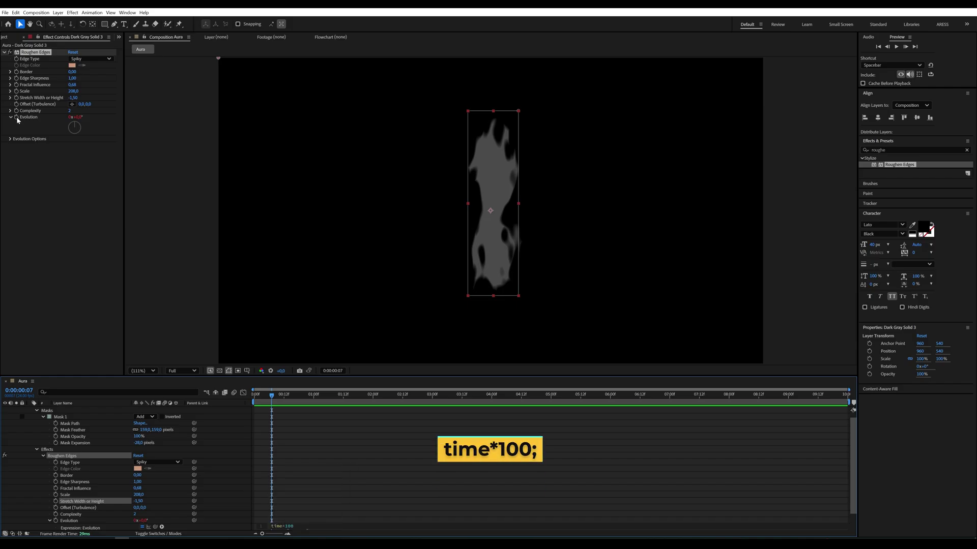
{"action": "left_click", "coordinate": [300, 430]}
- Play the evolving edges from the first frame and return to the start of the timeline
{"action": "left_click_drag", "start_coordinate": [271, 396], "coordinate": [237, 395]}
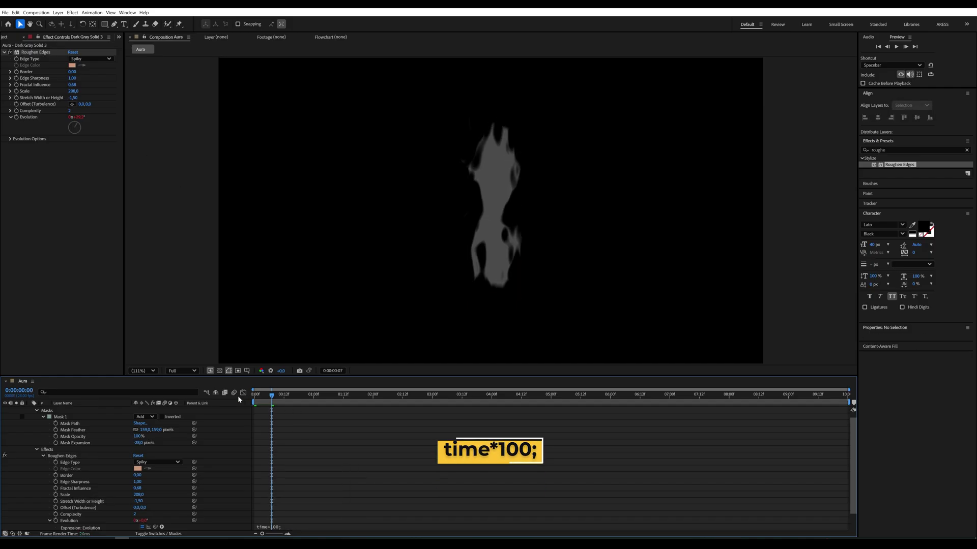
{"action": "key", "text": "space"}
{"action": "key", "text": "space"}
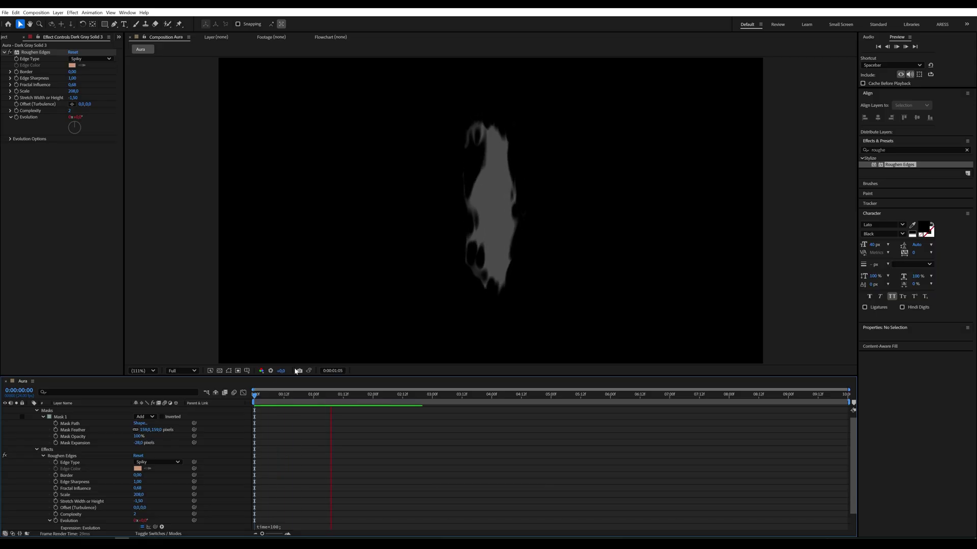
{"action": "key", "text": "space"}
{"action": "left_click_drag", "start_coordinate": [294, 395], "coordinate": [236, 402]}
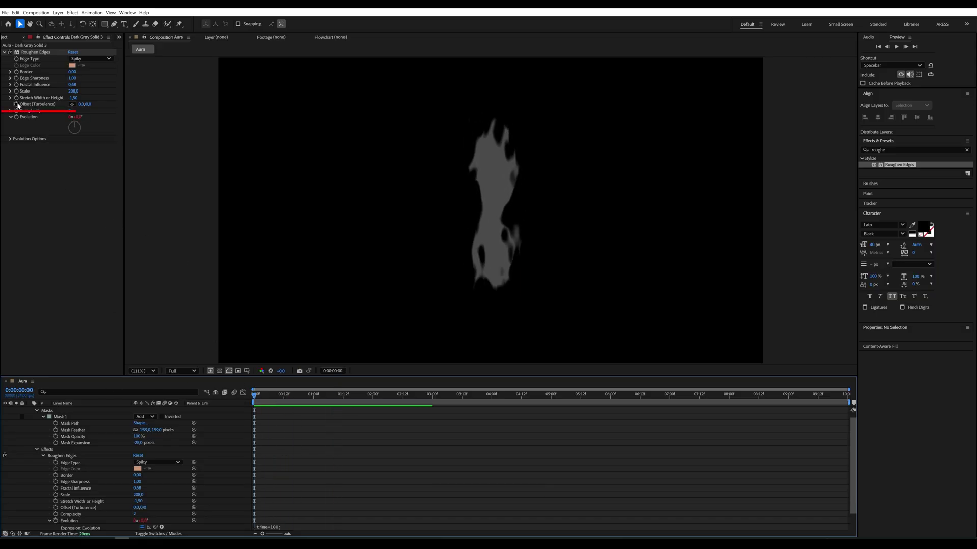
- Keyframe Roughen Edges' Offset (Turbulence) at the first frame and show only the layer's keyframed properties
{"action": "left_click", "coordinate": [17, 104]}
{"action": "scroll", "coordinate": [95, 433], "scroll_direction": "up", "scroll_amount": 1}
{"action": "left_click", "coordinate": [31, 410]}
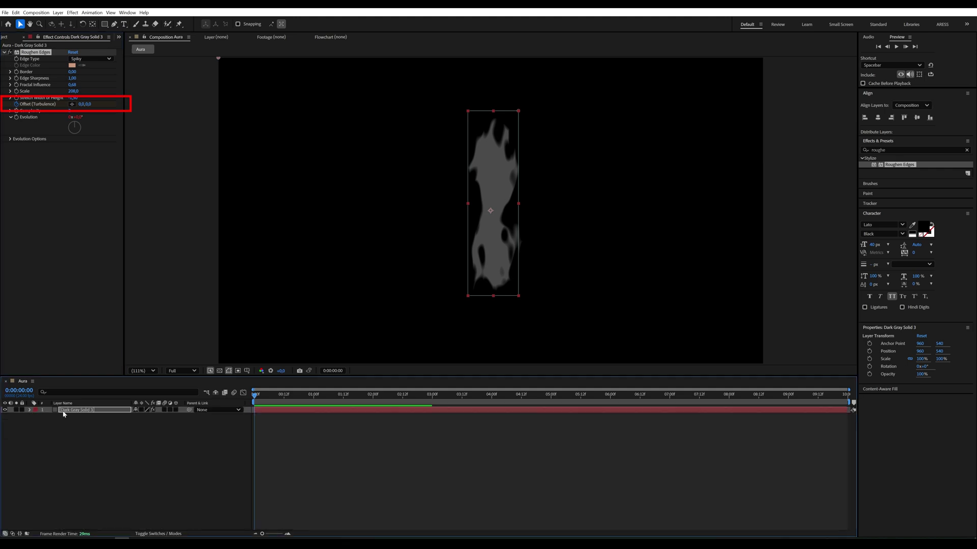
{"action": "left_click", "coordinate": [67, 411]}
{"action": "key", "text": "u"}
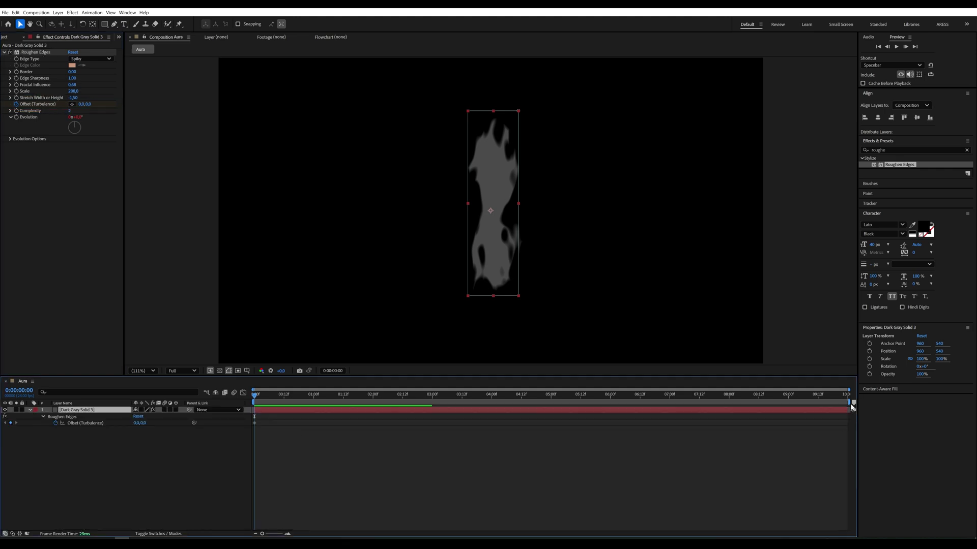
- At the composition's last frame, set the vertical value of Offset (Turbulence) to -2000
{"action": "left_click", "coordinate": [847, 402]}
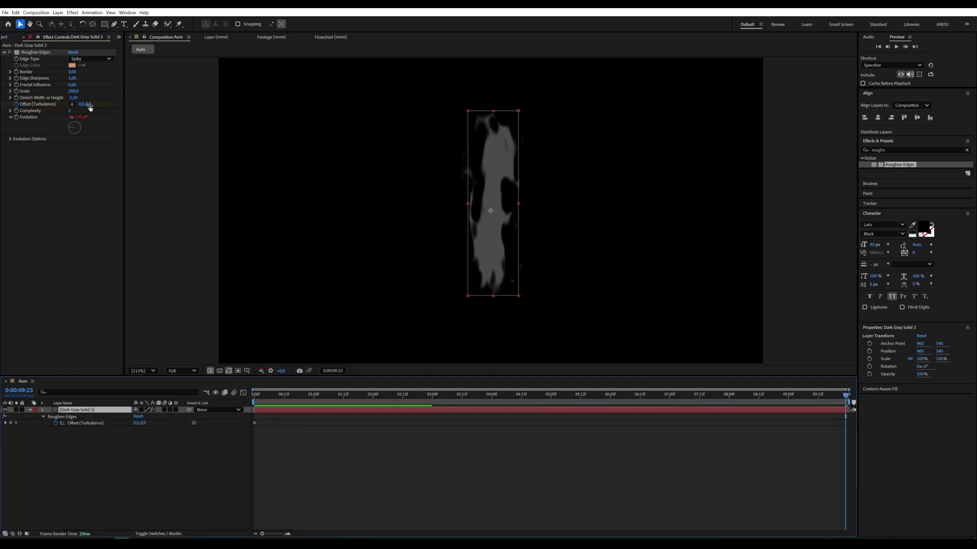
{"action": "left_click_drag", "start_coordinate": [90, 106], "coordinate": [90, 107]}
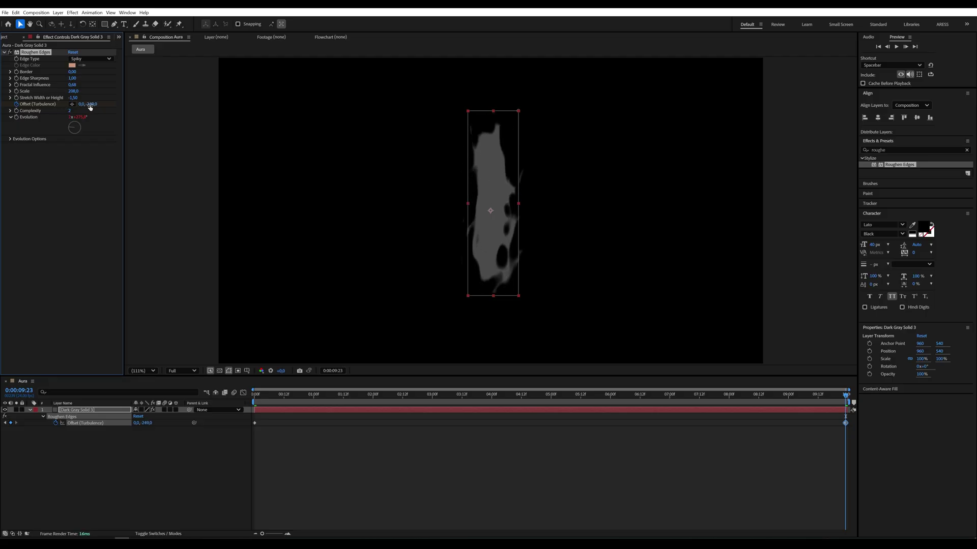
{"action": "type", "text": "000"}
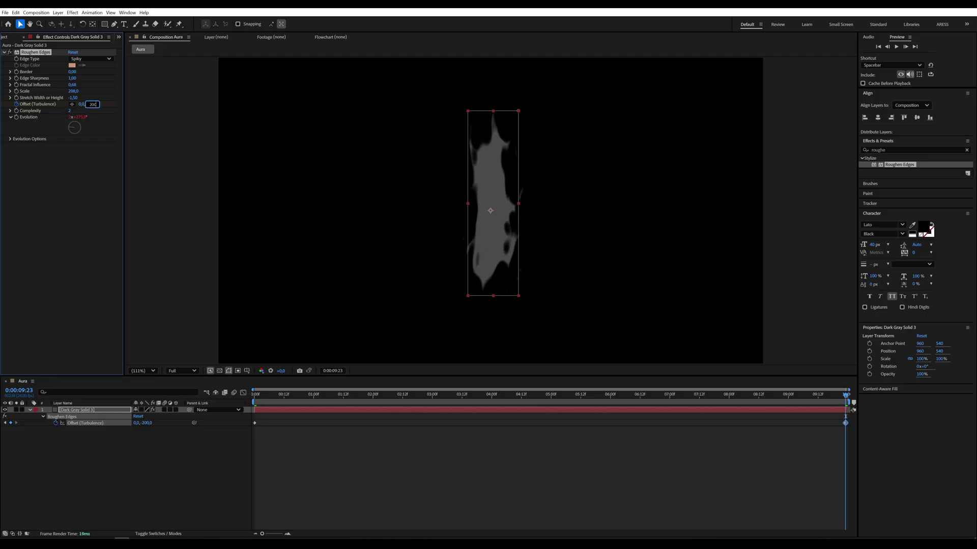
{"action": "key", "text": "Return"}
- Preview the moving turbulence offset from the first frame and put the playhead back at the start
{"action": "left_click_drag", "start_coordinate": [266, 397], "coordinate": [226, 397]}
{"action": "key", "text": "space"}
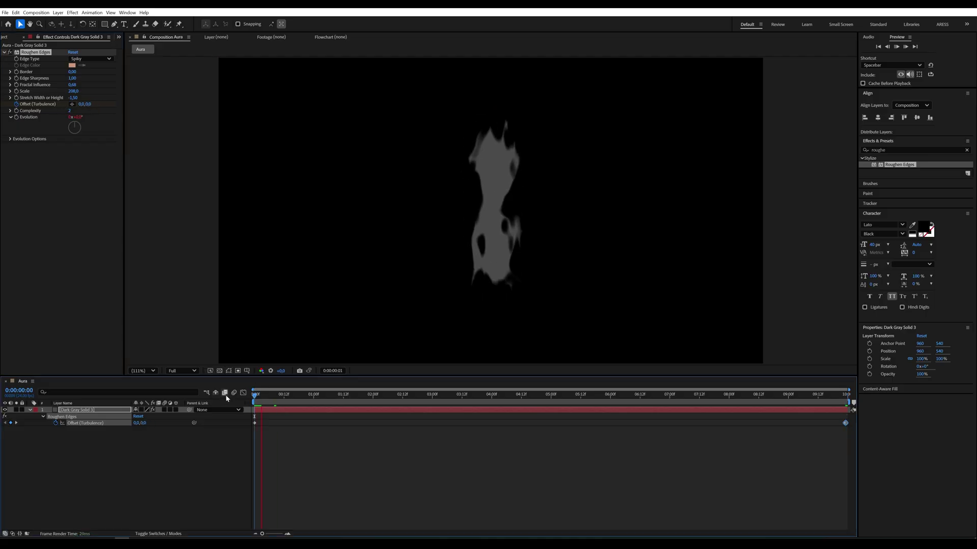
{"action": "key", "text": "space"}
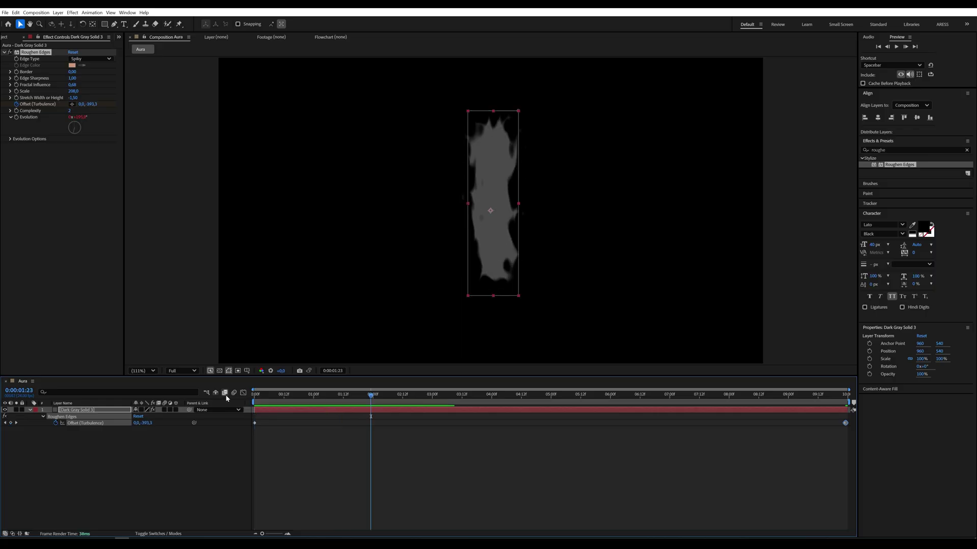
{"action": "left_click", "coordinate": [255, 395]}
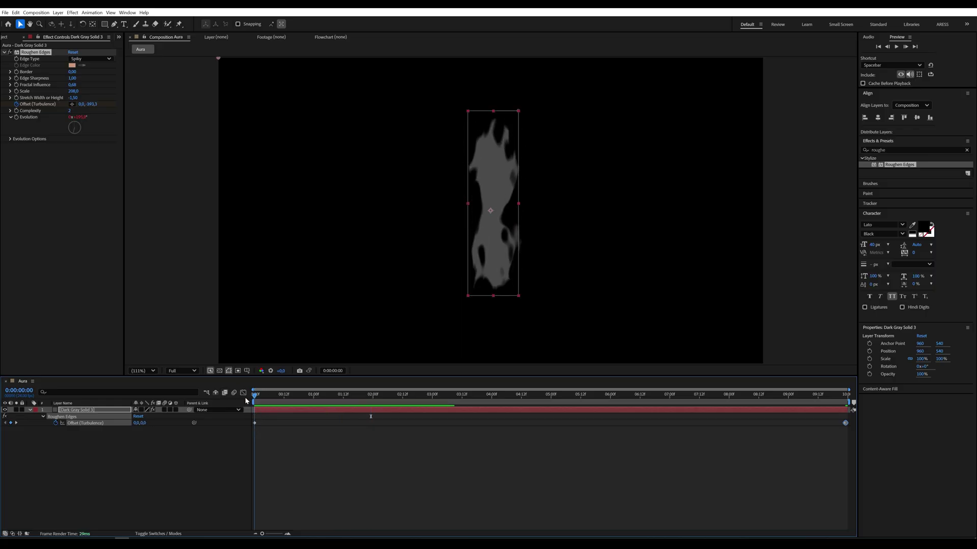
- Duplicate the dark gray solid layer and set the lower copy's opacity to 40%
{"action": "left_click", "coordinate": [30, 409]}
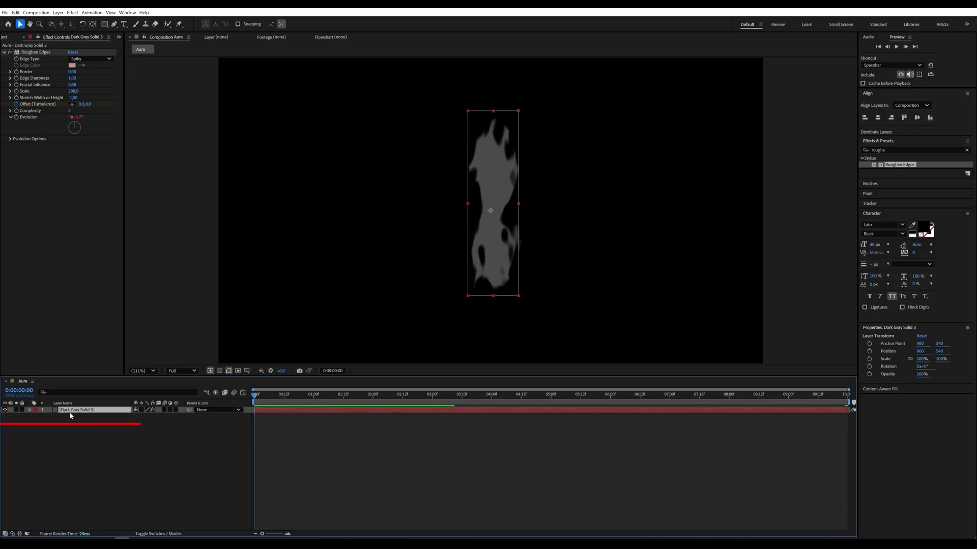
{"action": "key", "text": "ctrl+d"}
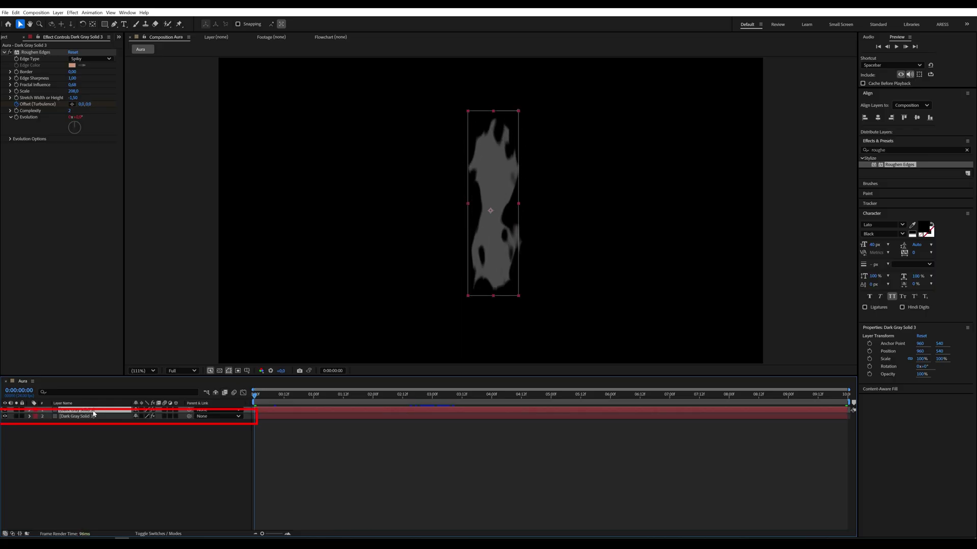
{"action": "left_click", "coordinate": [31, 416]}
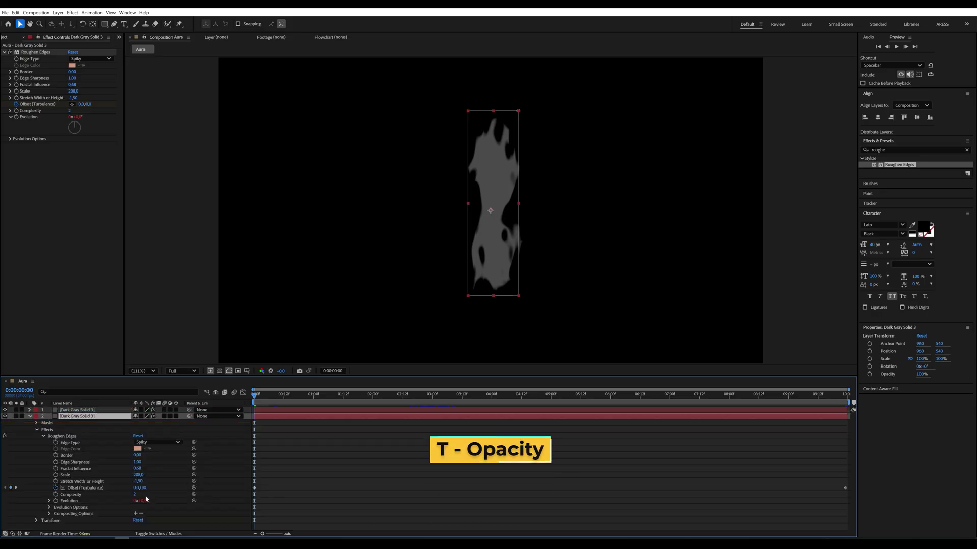
{"action": "key", "text": "t"}
{"action": "left_click", "coordinate": [136, 422]}
{"action": "type", "text": "40"}
{"action": "key", "text": "Return"}
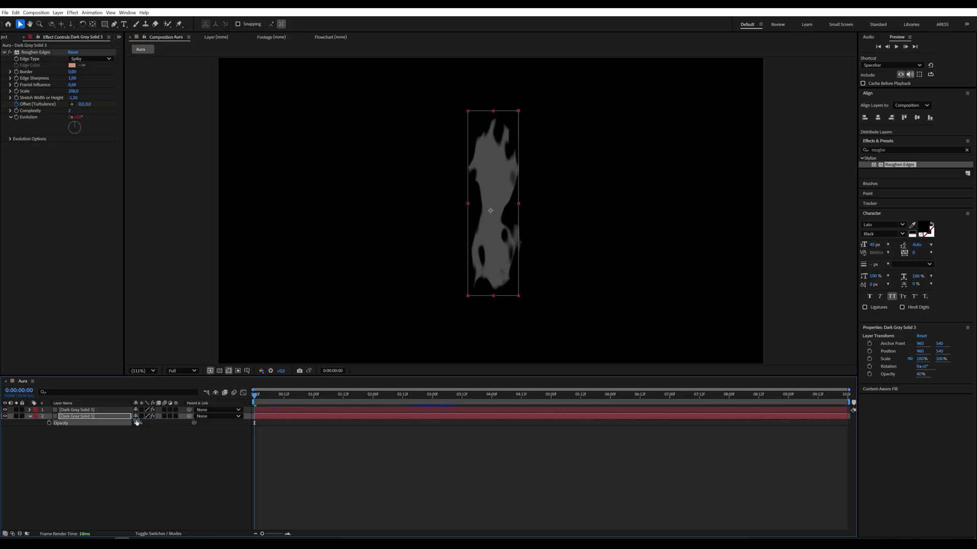
{"action": "left_click", "coordinate": [31, 417]}
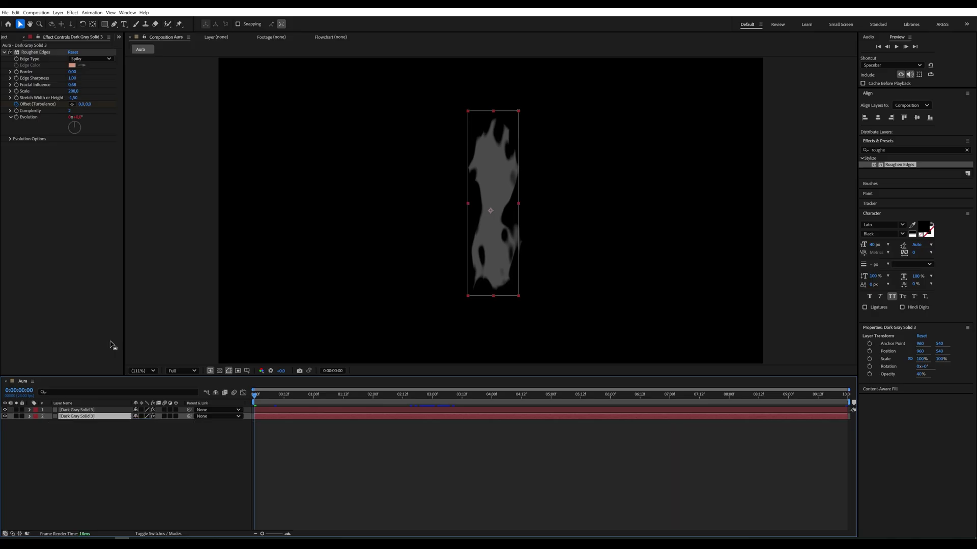
- Set the lower copy's Stretch Width or Height to -1,80, and extend its mask upward and slightly wider on both sides
{"action": "left_click_drag", "start_coordinate": [74, 98], "coordinate": [68, 99]}
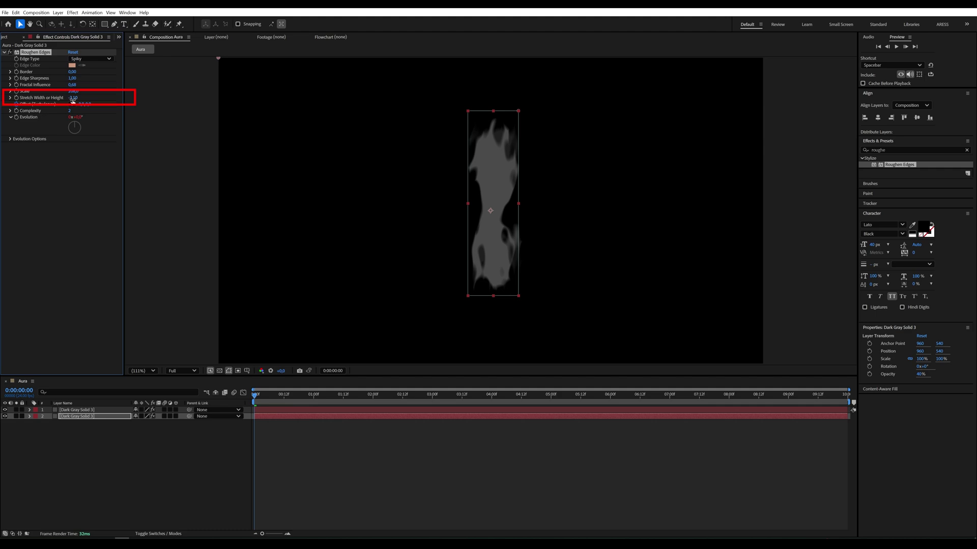
{"action": "left_click_drag", "start_coordinate": [73, 100], "coordinate": [77, 98]}
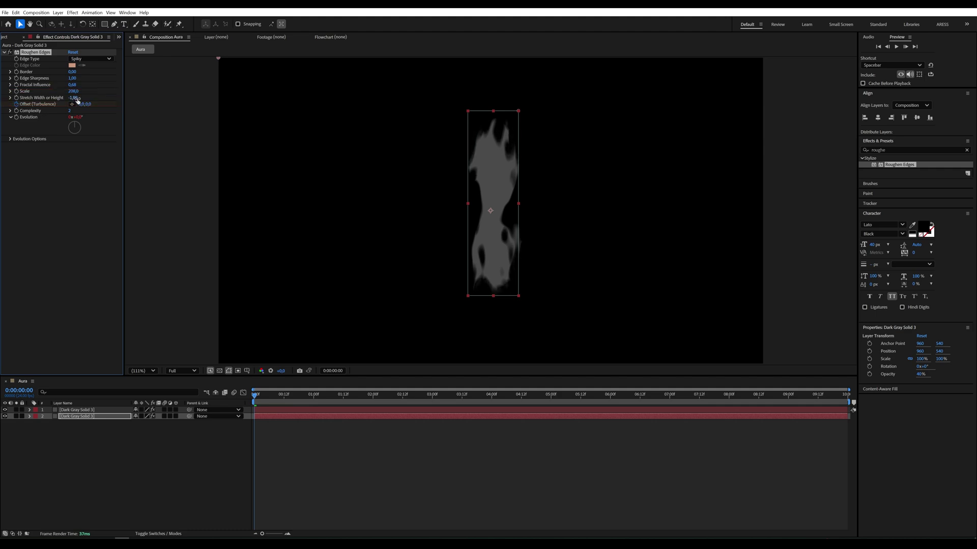
{"action": "left_click", "coordinate": [29, 416]}
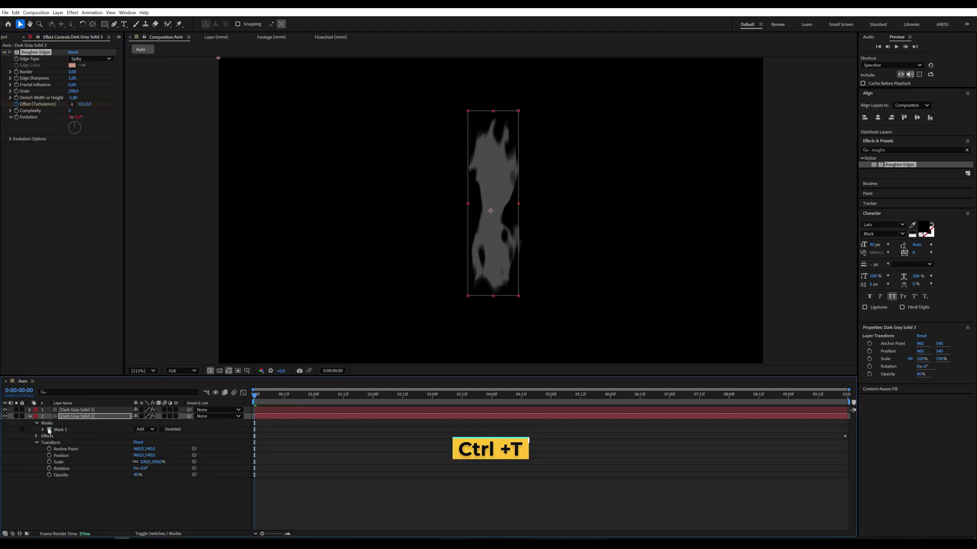
{"action": "left_click", "coordinate": [44, 430]}
{"action": "left_click", "coordinate": [508, 149]}
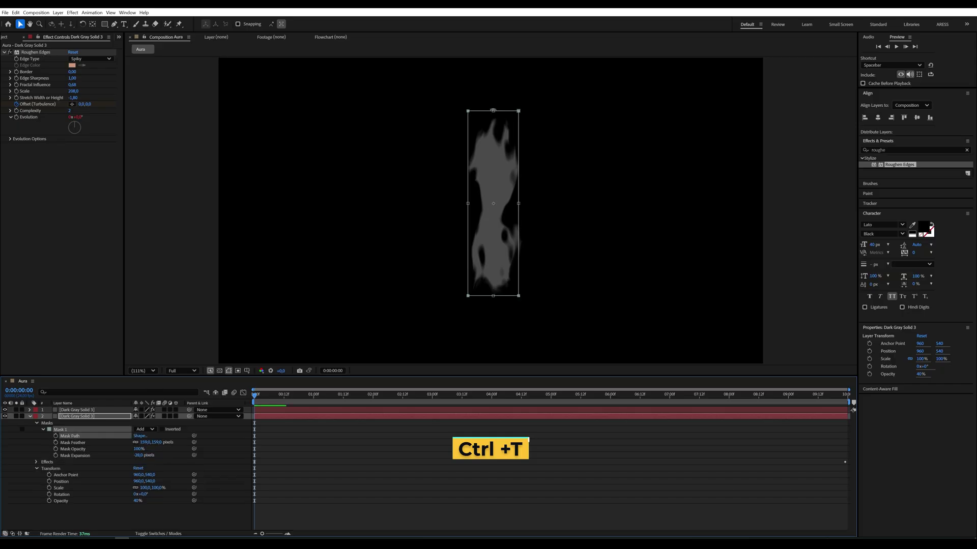
{"action": "left_click_drag", "start_coordinate": [493, 111], "coordinate": [492, 91]}
{"action": "left_click_drag", "start_coordinate": [467, 194], "coordinate": [526, 194]}
- Preview the animation with the enlarged, semi-transparent outer layer
{"action": "left_click", "coordinate": [285, 400]}
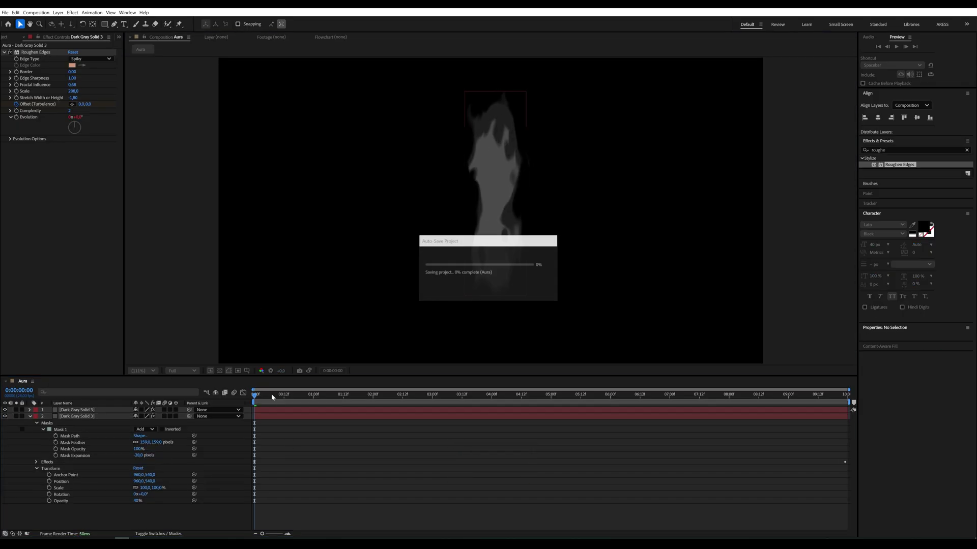
{"action": "key", "text": "space"}
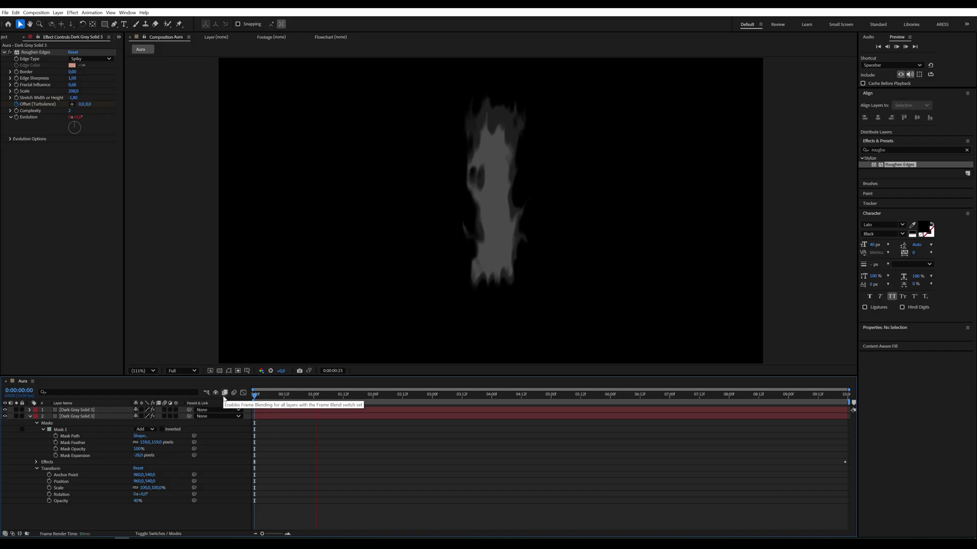
{"action": "key", "text": "space"}
- Duplicate the 40% opacity dark gray solid and move the copy to the top of the layer stack
{"action": "left_click", "coordinate": [30, 416]}
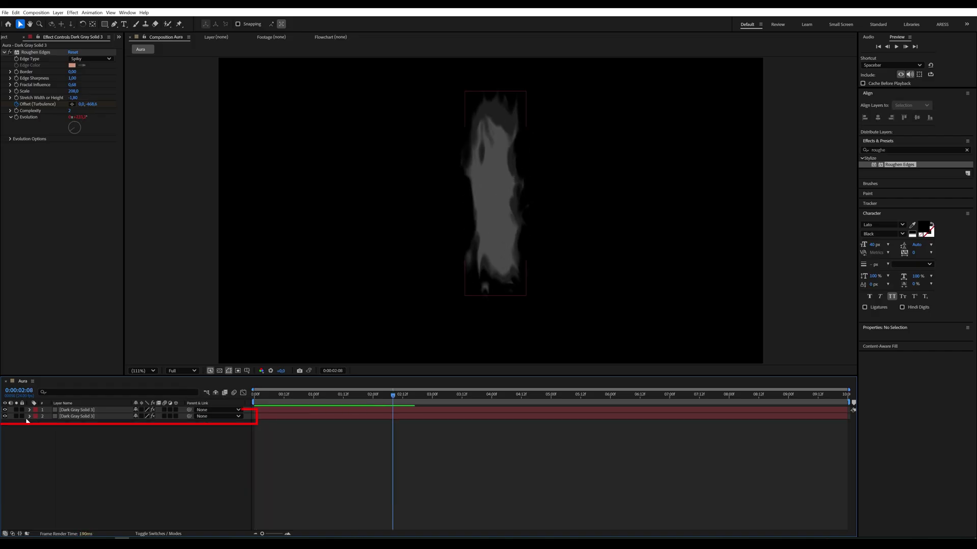
{"action": "left_click", "coordinate": [67, 416]}
{"action": "key", "text": "ctrl+d"}
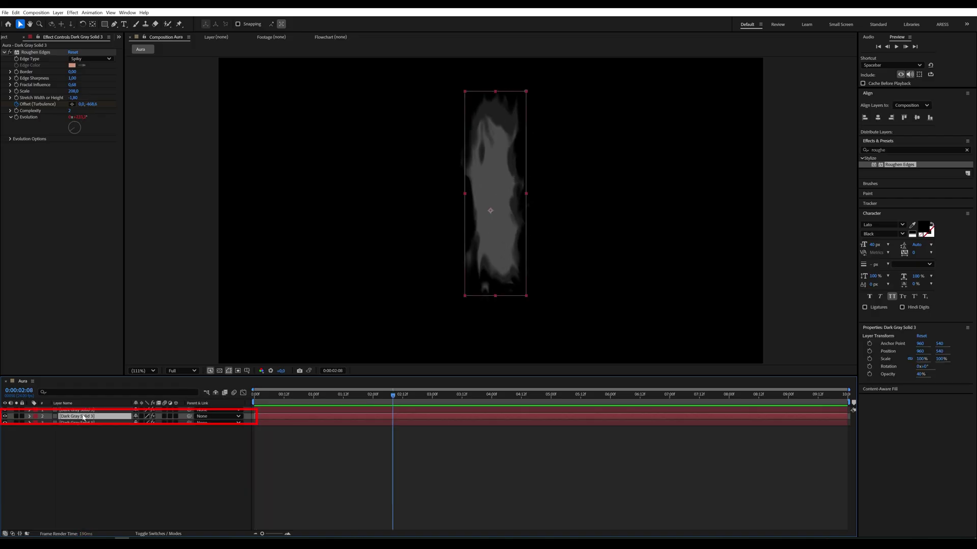
{"action": "left_click_drag", "start_coordinate": [84, 410], "coordinate": [84, 411]}
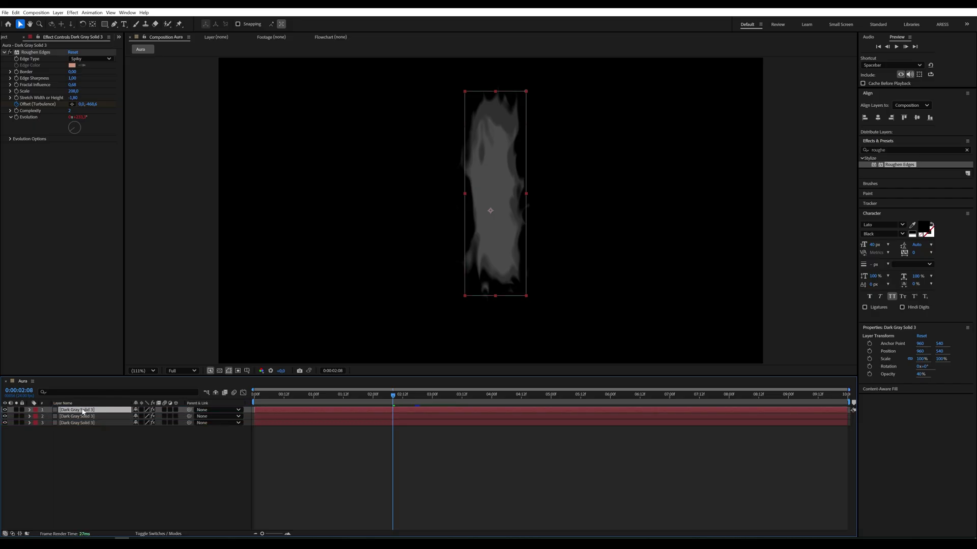
- Change the top copy's solid color to a lighter medium gray as a new solid
{"action": "left_click", "coordinate": [58, 12]}
{"action": "left_click", "coordinate": [76, 29]}
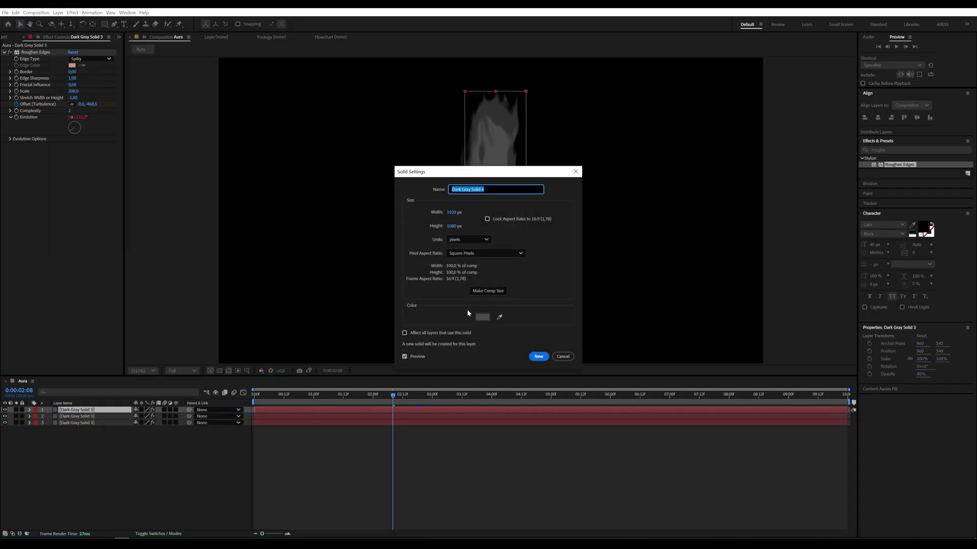
{"action": "left_click", "coordinate": [482, 317]}
{"action": "left_click_drag", "start_coordinate": [404, 291], "coordinate": [391, 276]}
{"action": "left_click", "coordinate": [564, 226]}
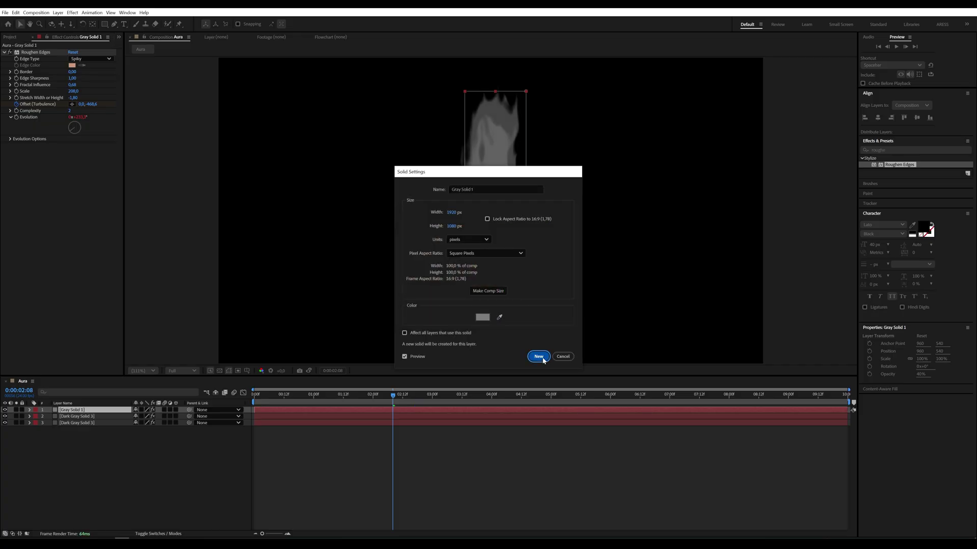
{"action": "left_click", "coordinate": [543, 356]}
- Shrink the gray solid's mask to a shorter, narrower rectangle over the lower part of the flame, keeping its base in place
{"action": "left_click", "coordinate": [29, 410]}
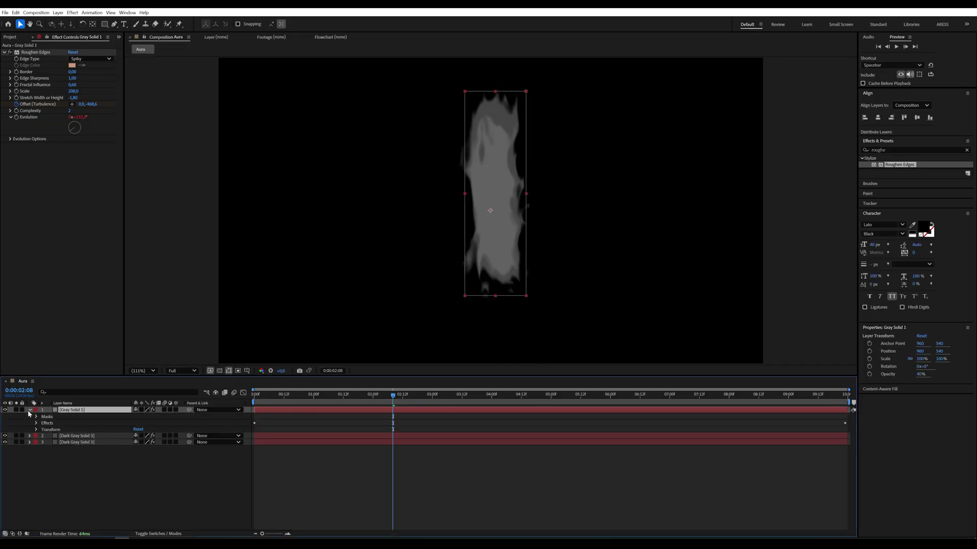
{"action": "left_click", "coordinate": [35, 416]}
{"action": "left_click", "coordinate": [61, 422]}
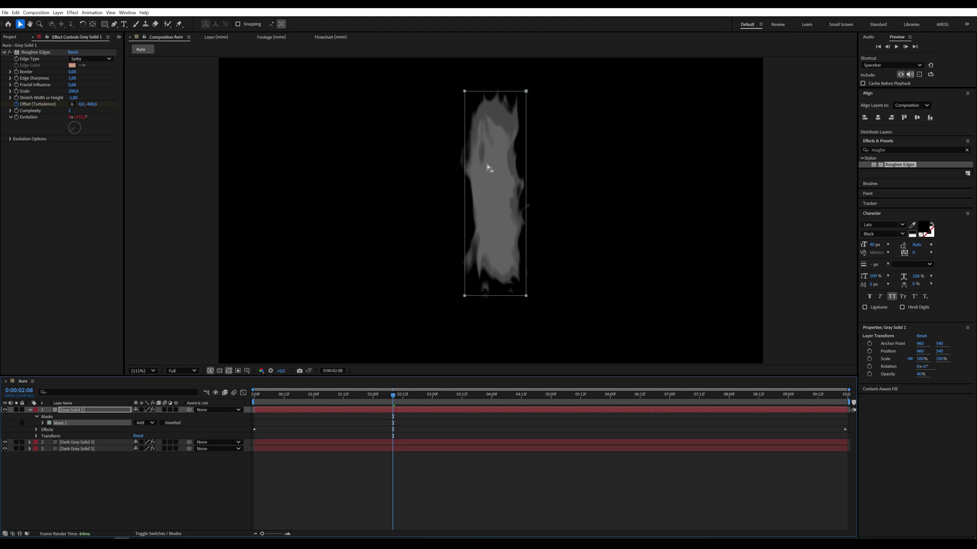
{"action": "key", "text": "ctrl+t"}
{"action": "left_click_drag", "start_coordinate": [465, 225], "coordinate": [515, 228]}
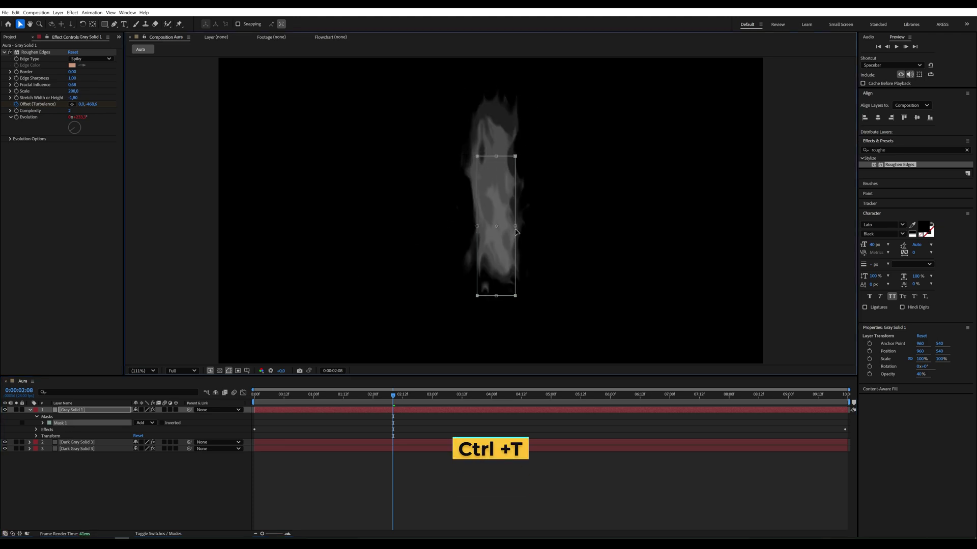
{"action": "left_click", "coordinate": [279, 480]}
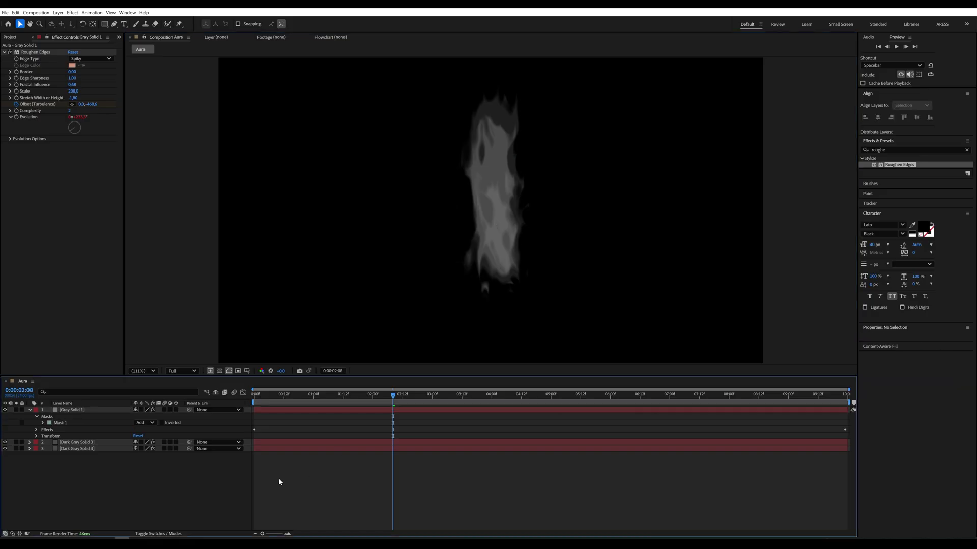
- Preview the animation from the first frame with the added gray layer
{"action": "left_click_drag", "start_coordinate": [273, 397], "coordinate": [242, 395]}
{"action": "key", "text": "space"}
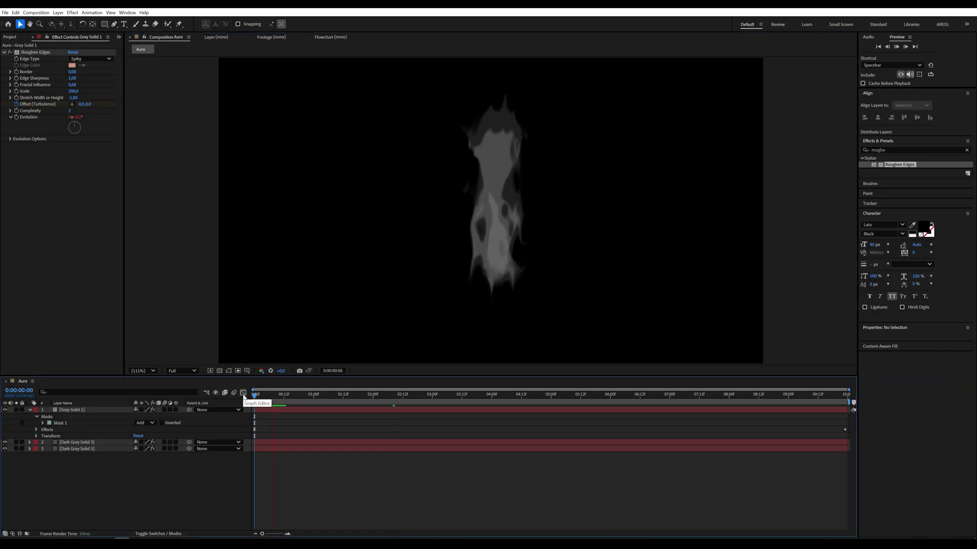
{"action": "key", "text": "space"}
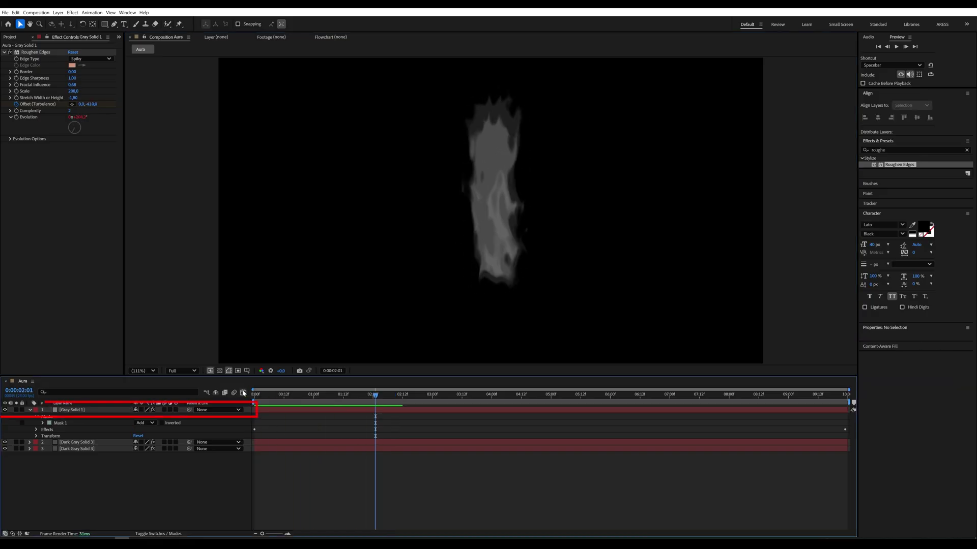
- Duplicate the gray solid and recolor the top copy to light gray D3D3D3 as a new solid
{"action": "left_click", "coordinate": [83, 409]}
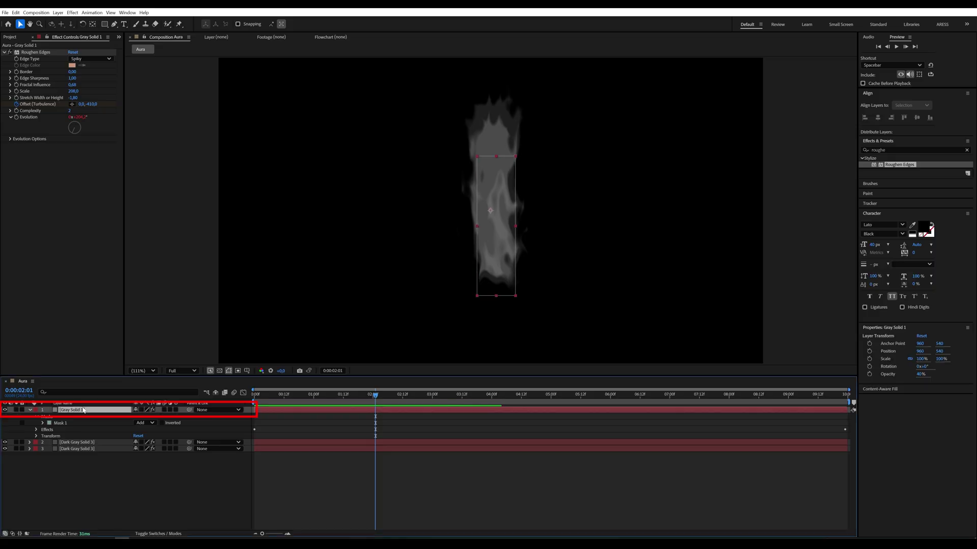
{"action": "key", "text": "ctrl+d"}
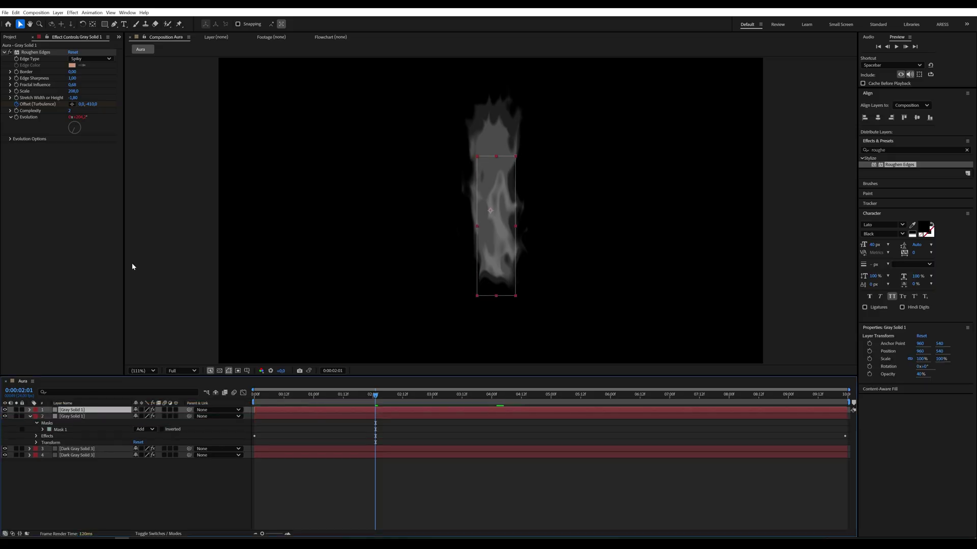
{"action": "left_click", "coordinate": [58, 12]}
{"action": "left_click", "coordinate": [76, 23]}
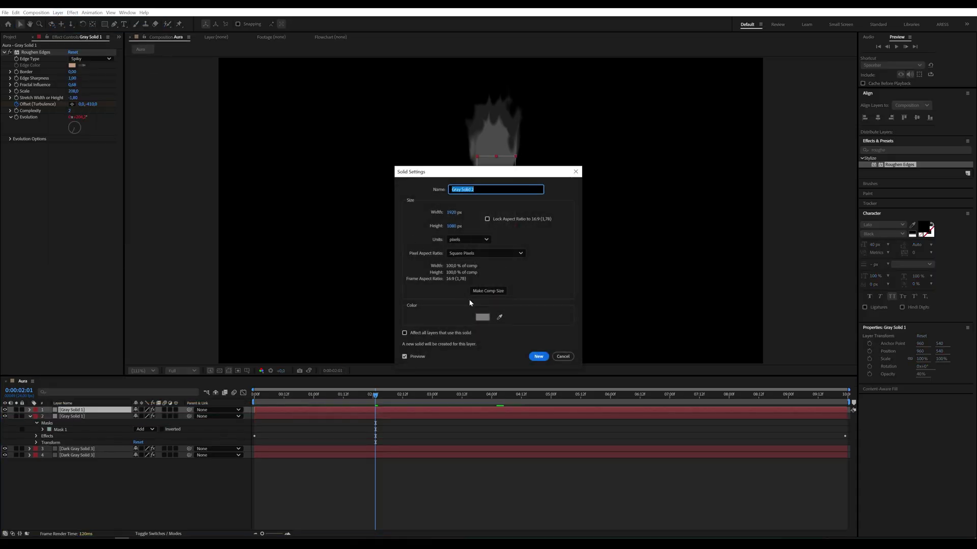
{"action": "left_click", "coordinate": [480, 313]}
{"action": "left_click_drag", "start_coordinate": [444, 296], "coordinate": [388, 239]}
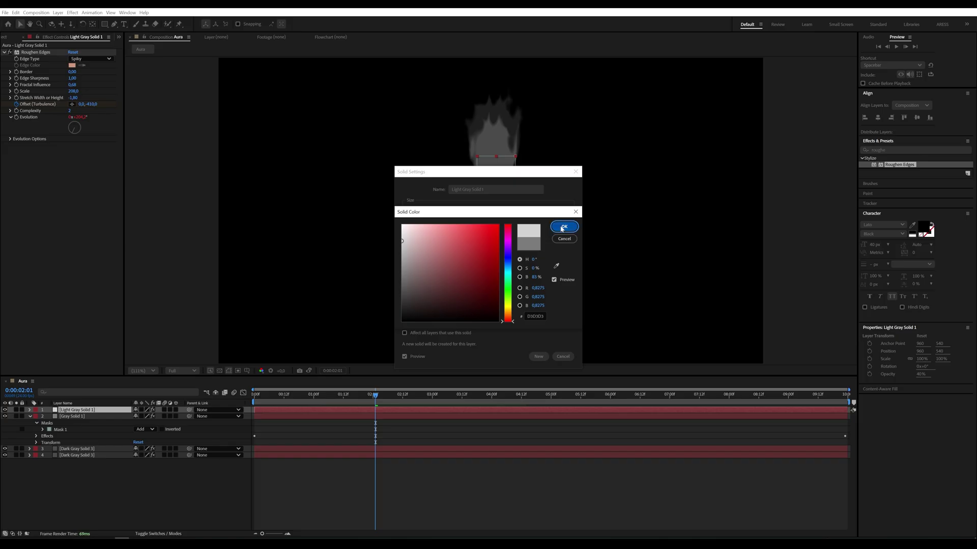
{"action": "left_click", "coordinate": [563, 226]}
{"action": "left_click", "coordinate": [539, 356]}
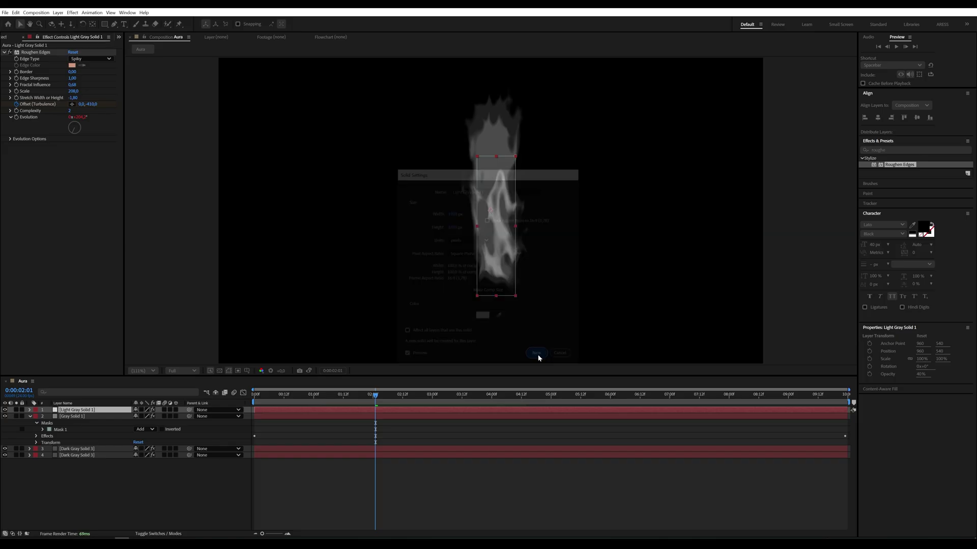
- Make the light gray solid's mask slightly narrower and lower its upper edge, so it sits inside the gray layer's area
{"action": "left_click", "coordinate": [29, 411]}
{"action": "left_click", "coordinate": [36, 417]}
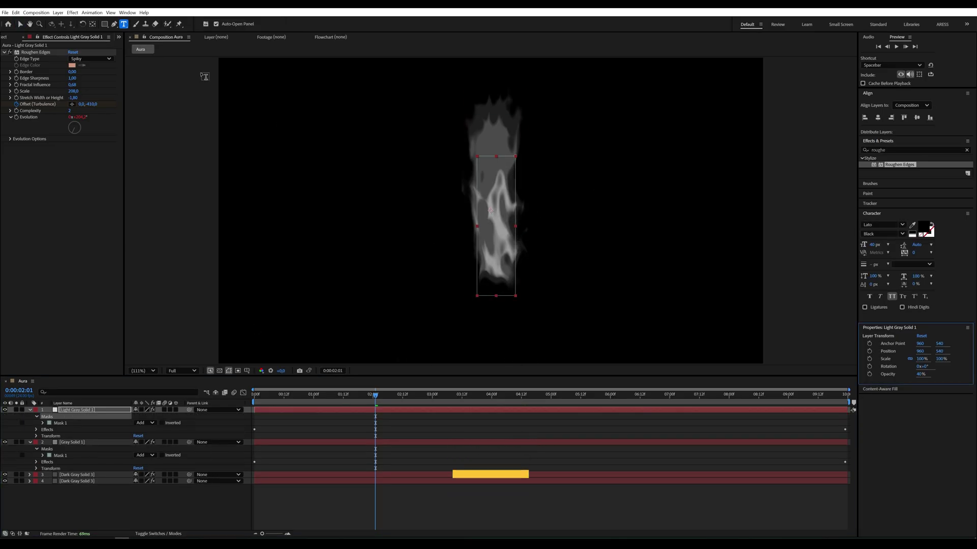
{"action": "left_click", "coordinate": [474, 198]}
{"action": "key", "text": "ctrl+t"}
{"action": "left_click_drag", "start_coordinate": [476, 226], "coordinate": [514, 226]}
{"action": "left_click_drag", "start_coordinate": [498, 156], "coordinate": [498, 185]}
{"action": "left_click", "coordinate": [229, 481]}
- Preview the layered flame from the first frame with the light gray core
{"action": "left_click_drag", "start_coordinate": [277, 399], "coordinate": [239, 402]}
{"action": "key", "text": "space"}
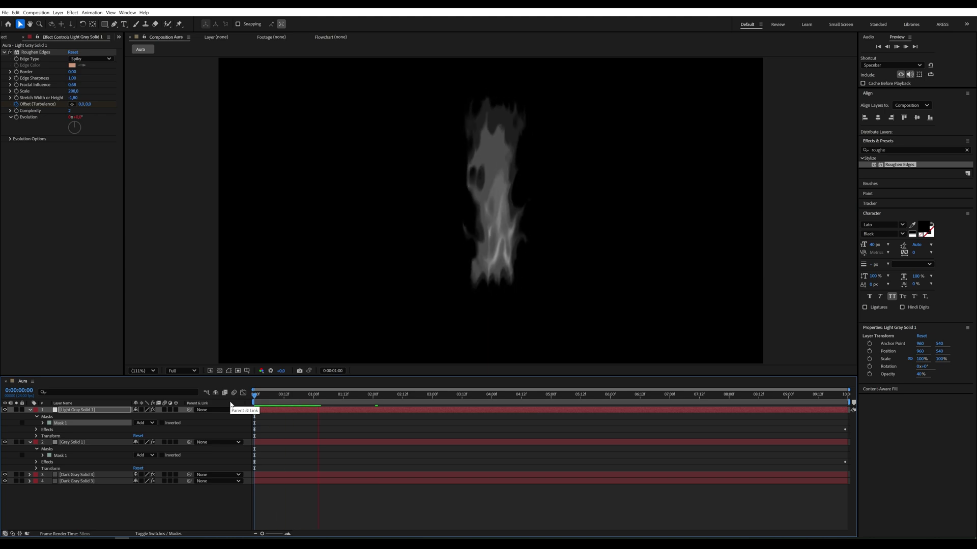
{"action": "key", "text": "space"}
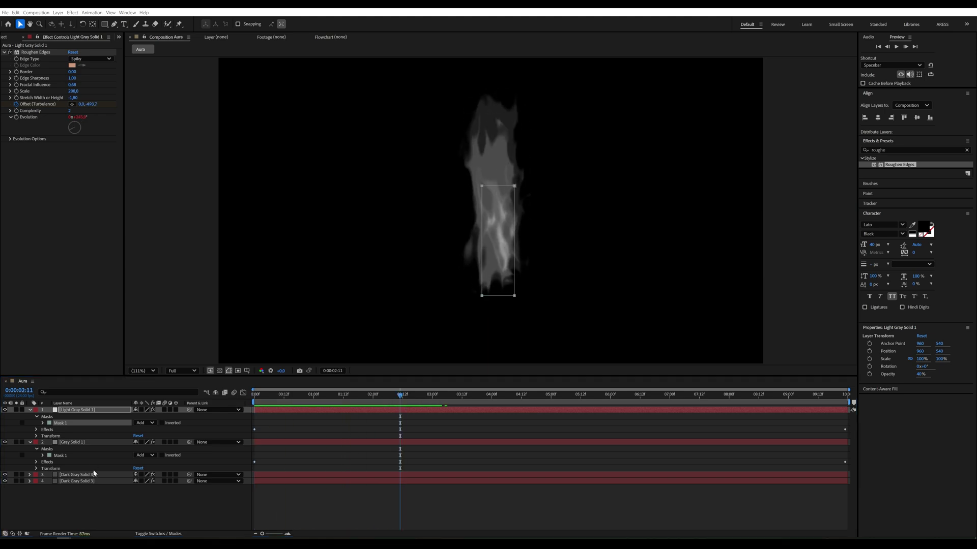
- Duplicate the fully opaque dark gray solid and give one copy Border 34, Scale 161, Edge Sharpness 6,66, Fractal Influence 0,76 and Stretch Width or Height -0,30
{"action": "left_click", "coordinate": [76, 475]}
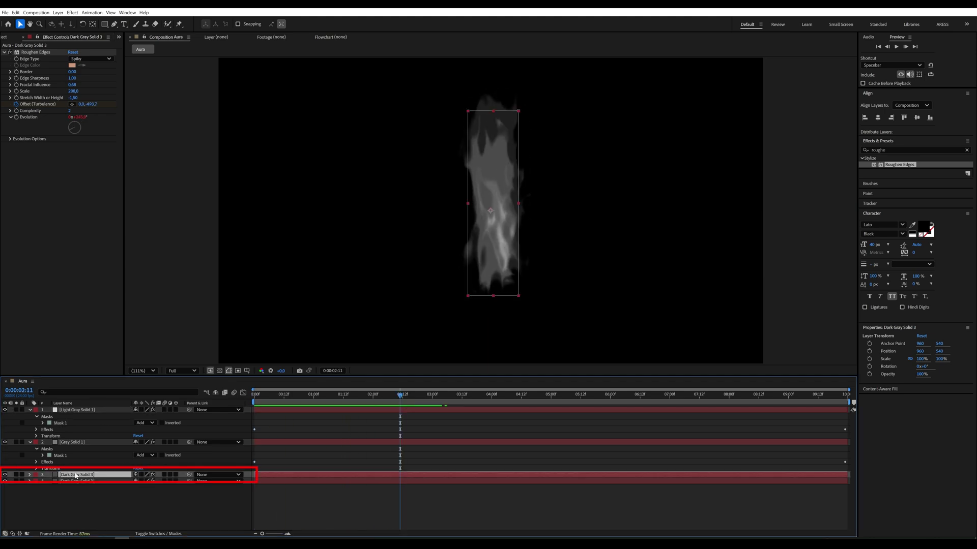
{"action": "key", "text": "ctrl+d"}
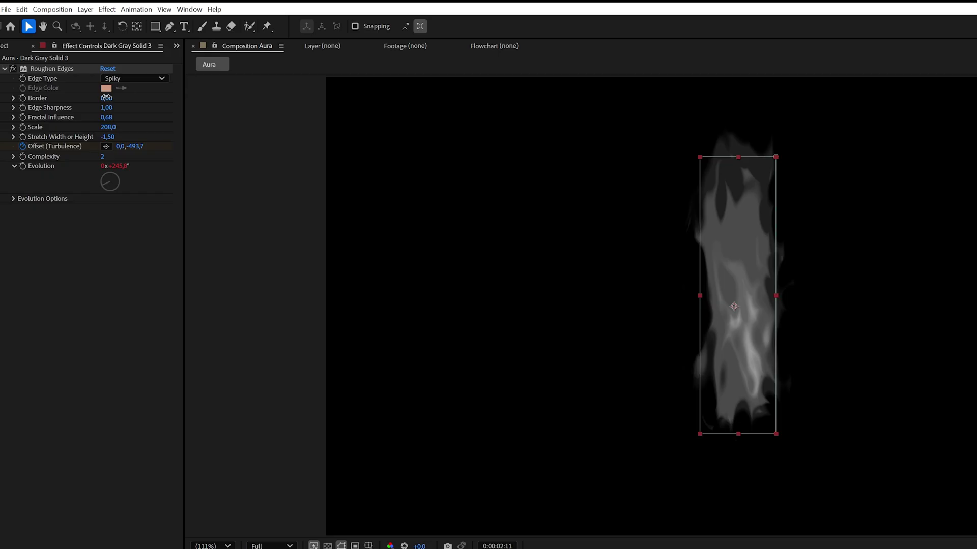
{"action": "left_click_drag", "start_coordinate": [106, 97], "coordinate": [128, 96]}
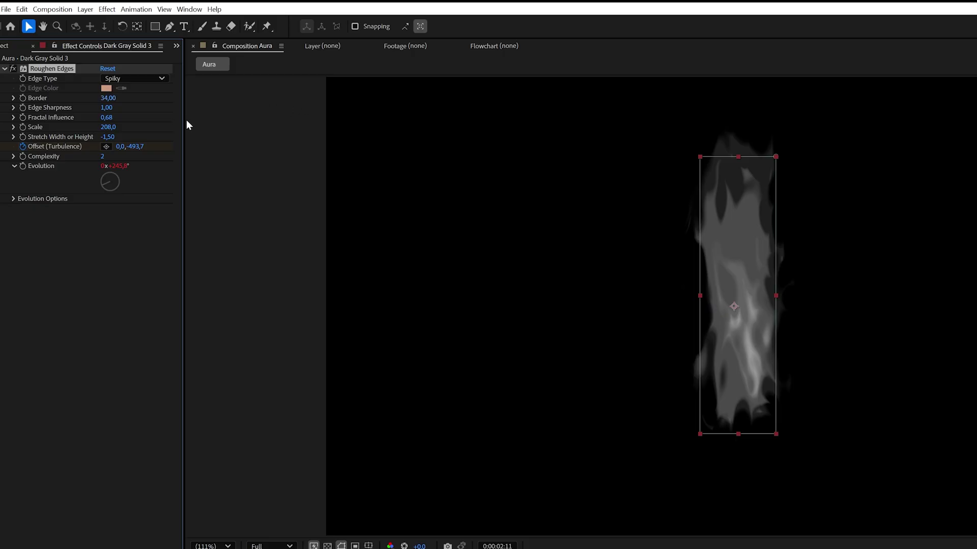
{"action": "left_click_drag", "start_coordinate": [100, 128], "coordinate": [84, 133]}
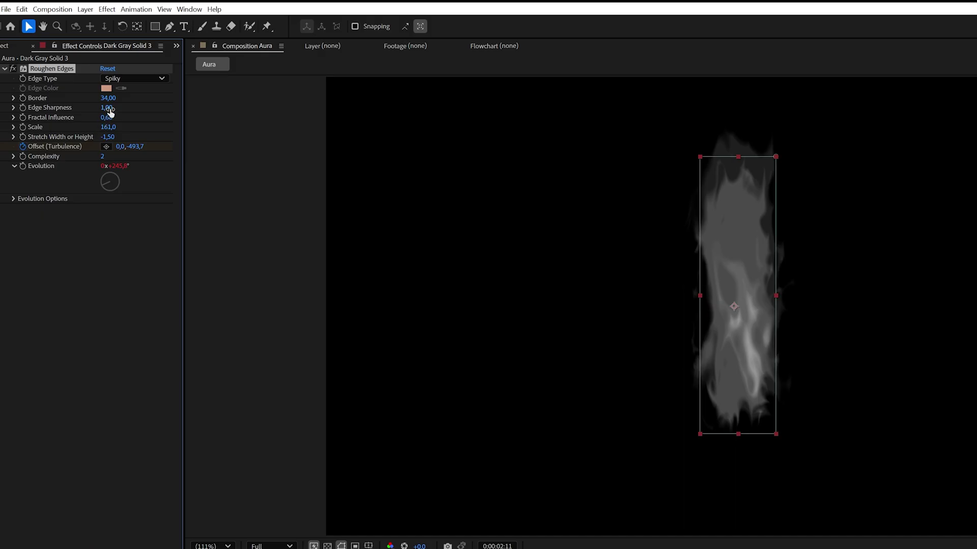
{"action": "left_click_drag", "start_coordinate": [217, 111], "coordinate": [377, 115]}
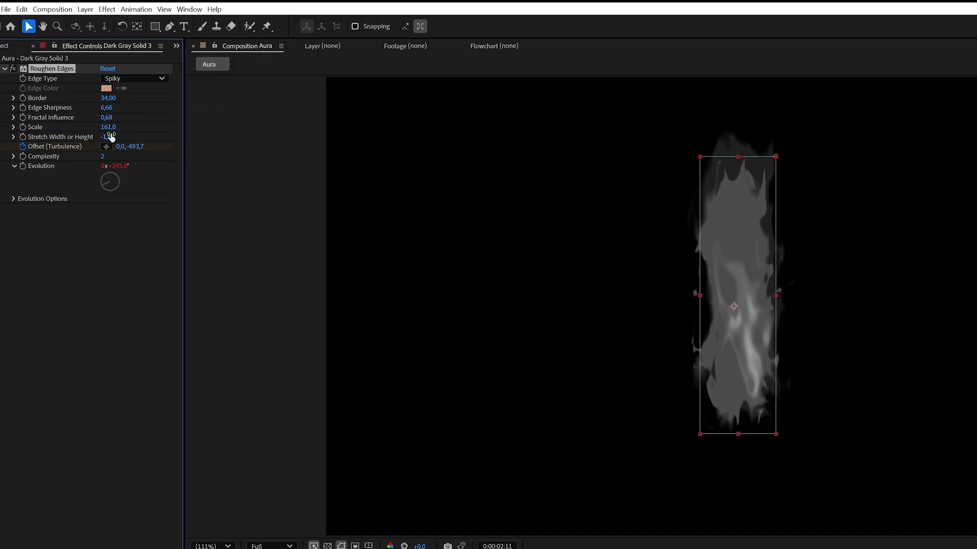
{"action": "left_click_drag", "start_coordinate": [109, 117], "coordinate": [114, 137]}
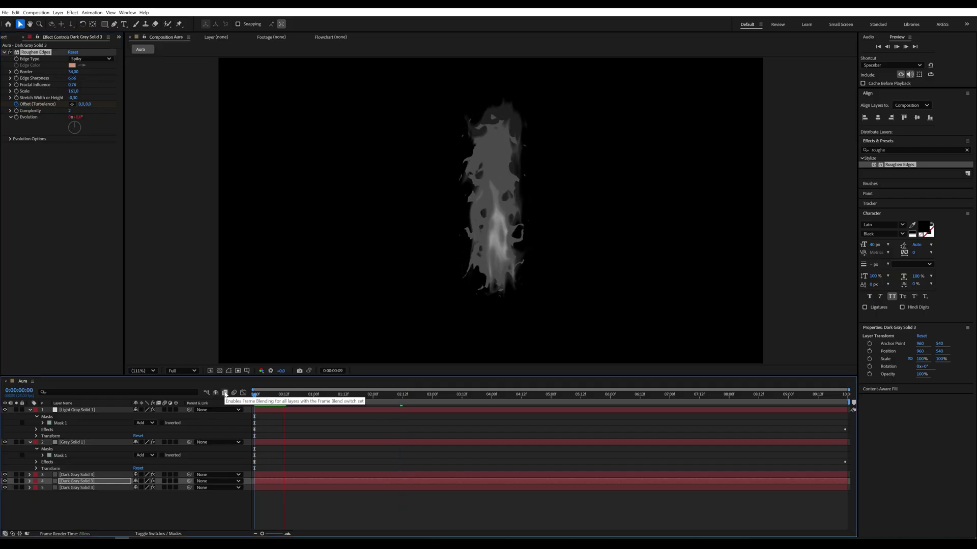
- Reshape that copy's mask into a short trapezoid around the flame's base, lowering and narrowing its upper edge and widening its base
{"action": "left_click", "coordinate": [30, 481]}
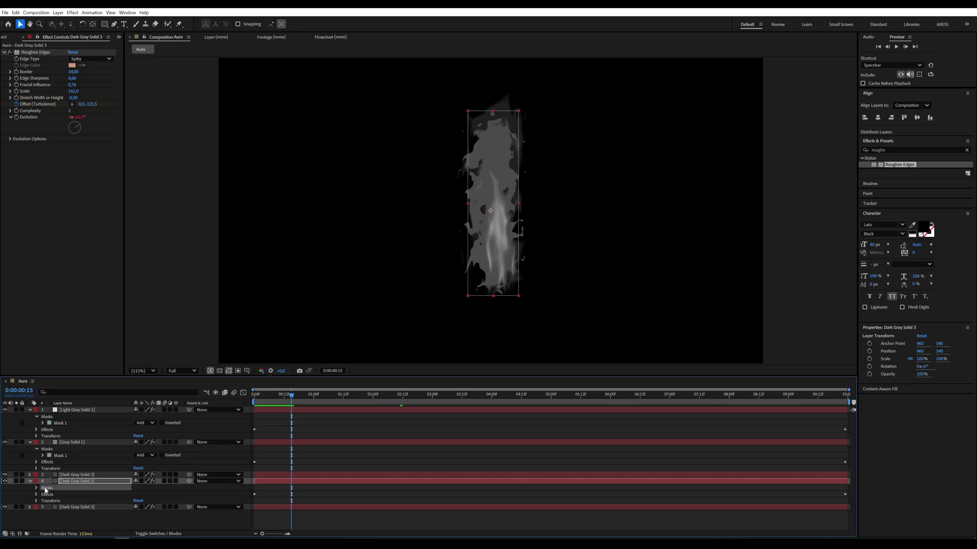
{"action": "left_click", "coordinate": [36, 488]}
{"action": "left_click", "coordinate": [427, 248]}
{"action": "left_click", "coordinate": [60, 494]}
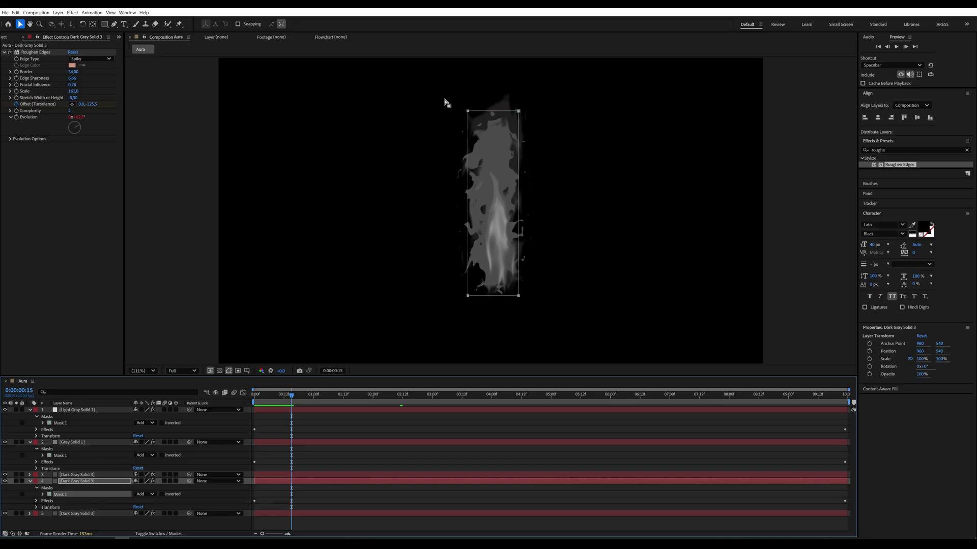
{"action": "left_click_drag", "start_coordinate": [446, 102], "coordinate": [553, 136]}
{"action": "left_click_drag", "start_coordinate": [477, 111], "coordinate": [515, 214]}
{"action": "left_click_drag", "start_coordinate": [518, 296], "coordinate": [529, 296]}
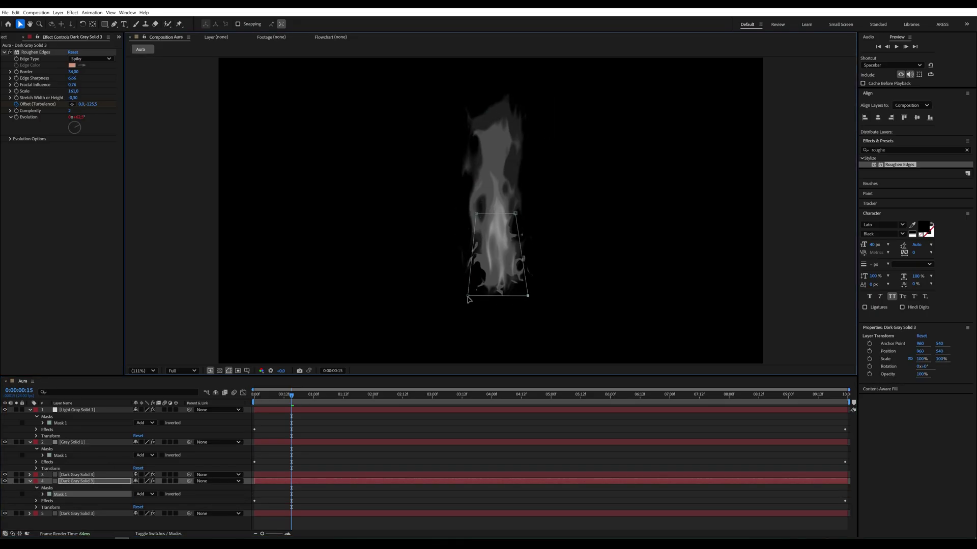
- Preview the layered flame from the first frame with the trapezoid base layer
{"action": "left_click_drag", "start_coordinate": [292, 395], "coordinate": [253, 397]}
{"action": "key", "text": "space"}
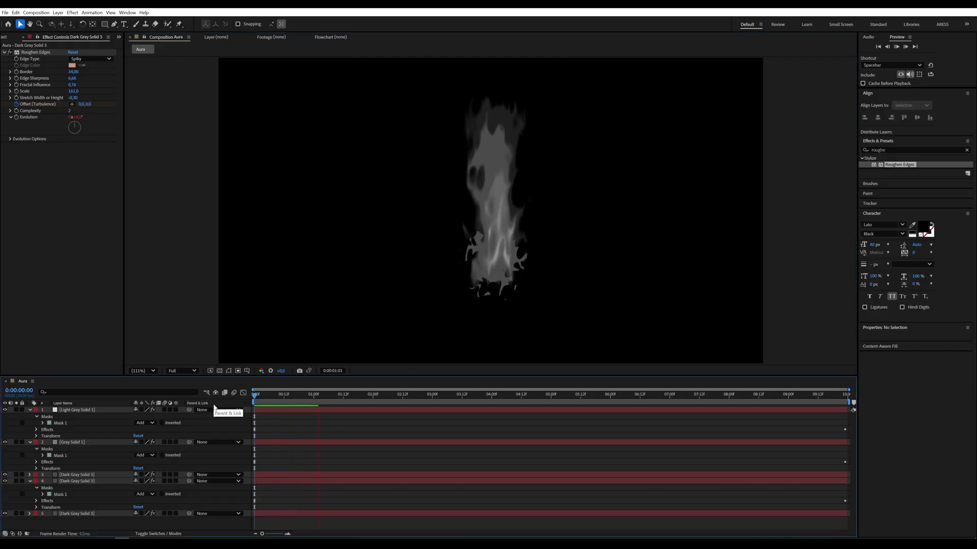
{"action": "key", "text": "space"}
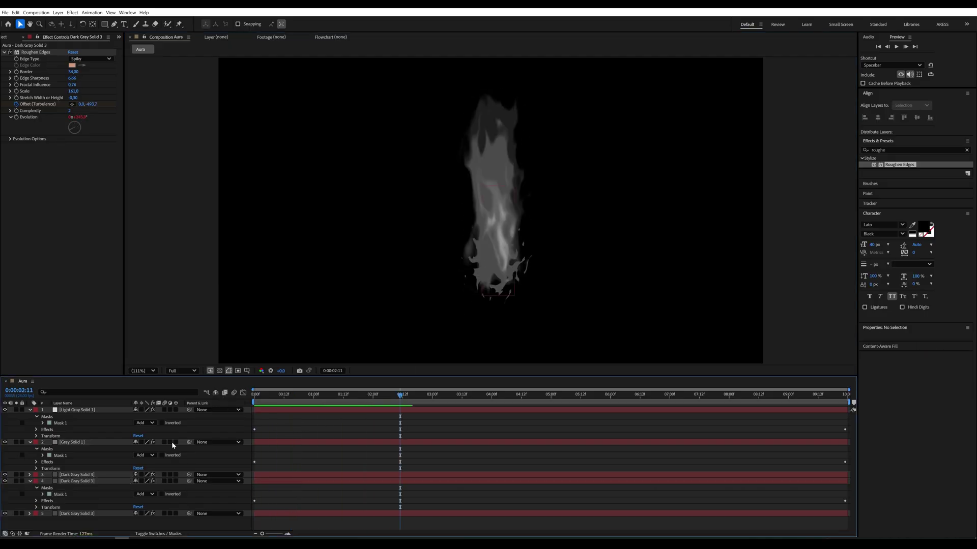
- Widen the bottom edge of the trapezoid mask at the flame's base on both sides
{"action": "left_click", "coordinate": [80, 495]}
{"action": "left_click_drag", "start_coordinate": [527, 296], "coordinate": [536, 295]}
{"action": "left_click_drag", "start_coordinate": [461, 295], "coordinate": [450, 296]}
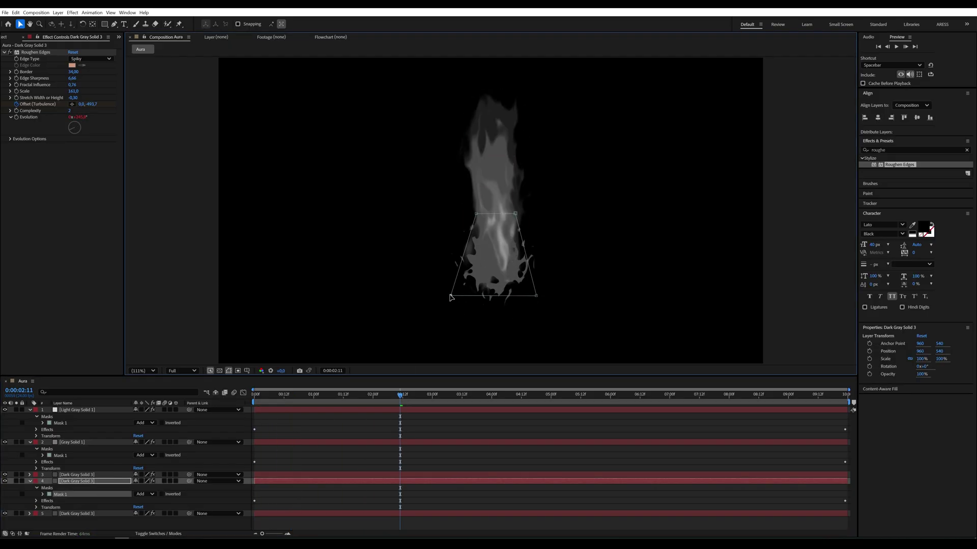
{"action": "left_click_drag", "start_coordinate": [70, 482], "coordinate": [78, 519]}
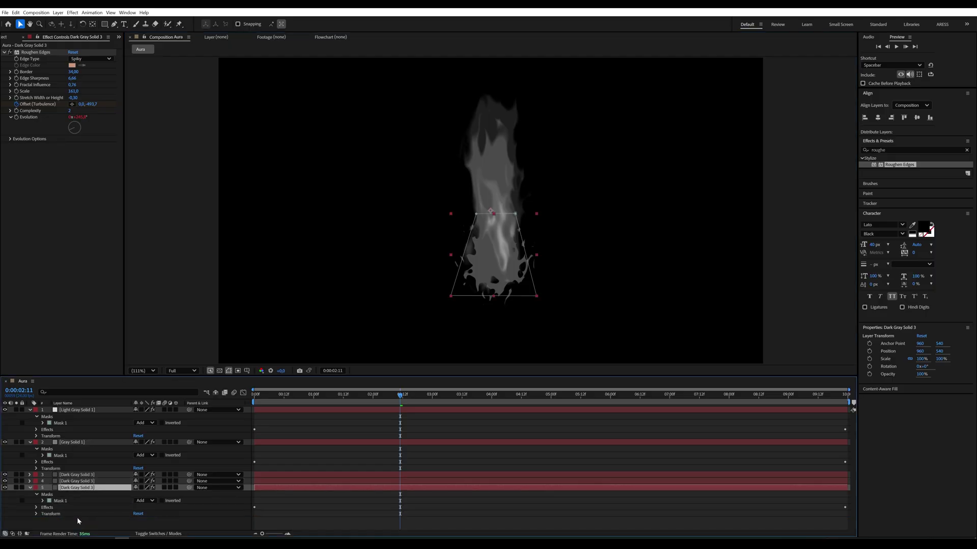
{"action": "key", "text": "ctrl+z"}
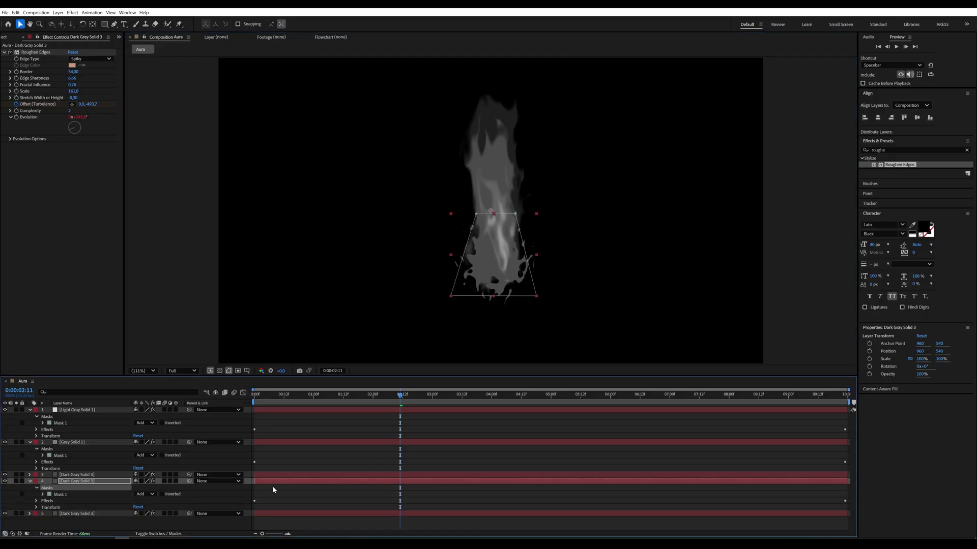
{"action": "left_click", "coordinate": [276, 493]}
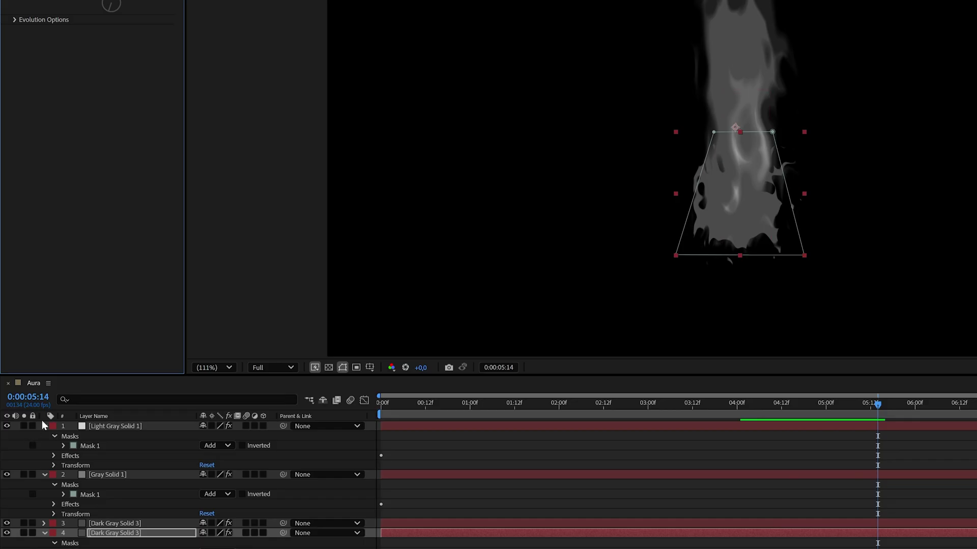
- Collapse the expanded layers and pre-compose all five gray solids into a new composition named Aura
{"action": "left_click", "coordinate": [44, 426]}
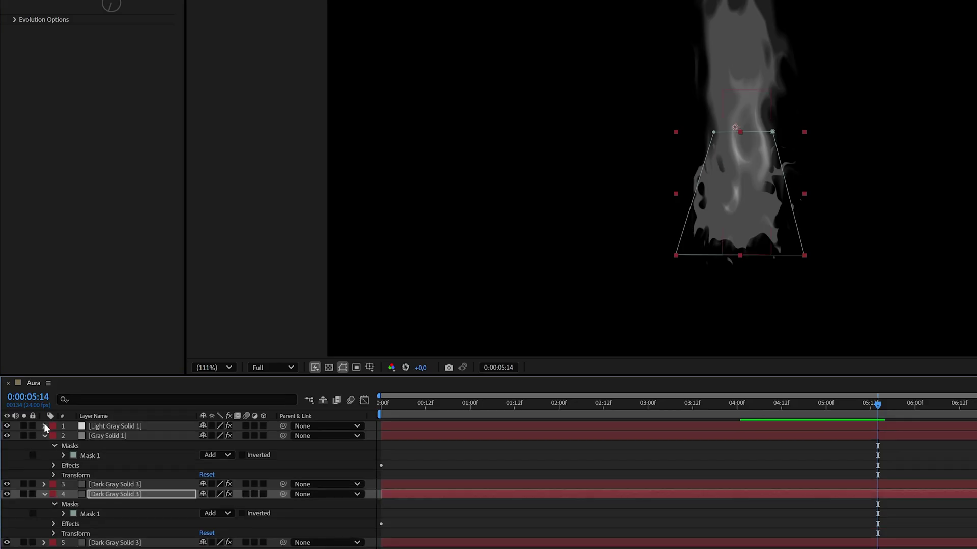
{"action": "left_click", "coordinate": [44, 436]}
{"action": "left_click", "coordinate": [43, 455]}
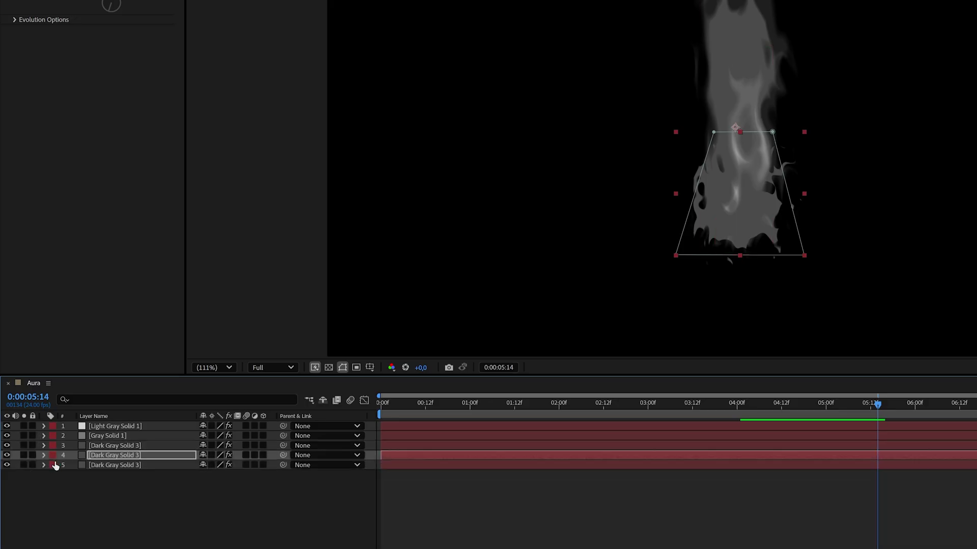
{"action": "left_click", "coordinate": [95, 466]}
{"action": "left_click", "coordinate": [103, 429], "text": "shift"}
{"action": "right_click", "coordinate": [105, 433]}
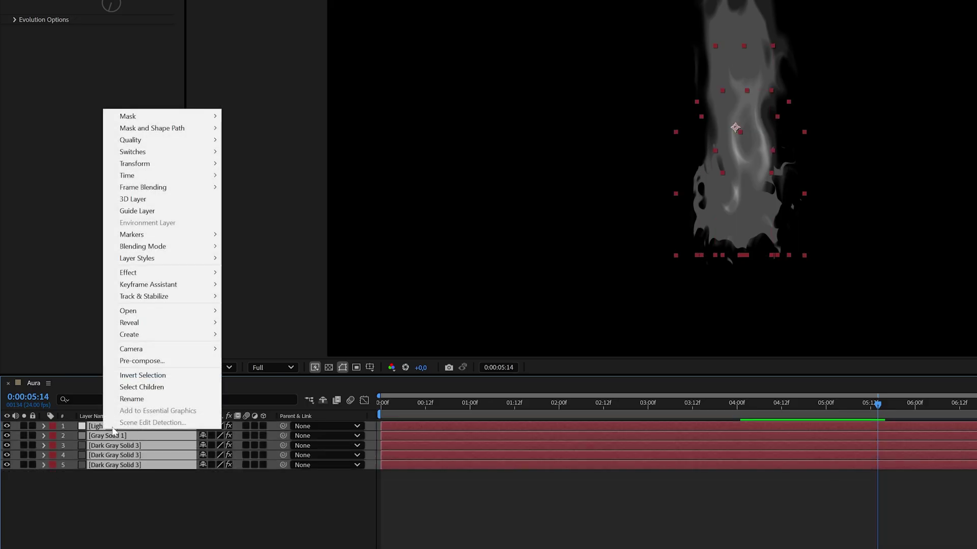
{"action": "left_click", "coordinate": [166, 360]}
{"action": "type", "text": "Aur"}
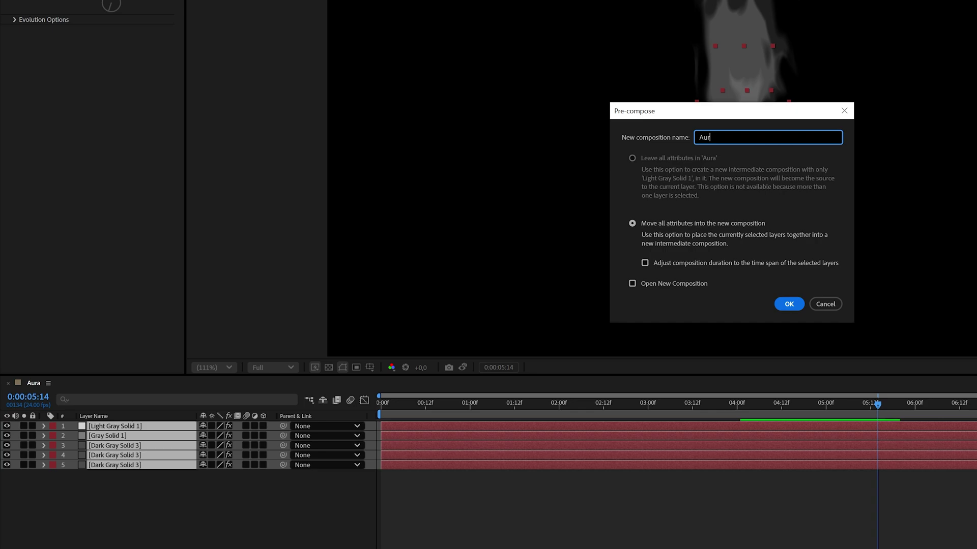
{"action": "type", "text": "a"}
{"action": "key", "text": "Return"}
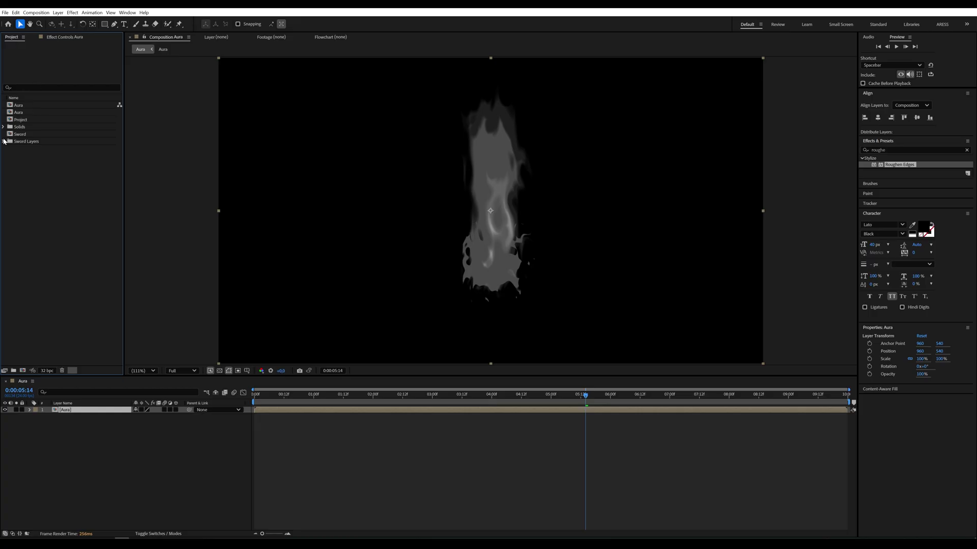
- Add sword8/Sword.ai from the Sword Layers folder to the composition, beneath the Aura layer
{"action": "left_click", "coordinate": [4, 142]}
{"action": "left_click", "coordinate": [32, 155]}
{"action": "left_click", "coordinate": [36, 185]}
{"action": "left_click", "coordinate": [39, 207]}
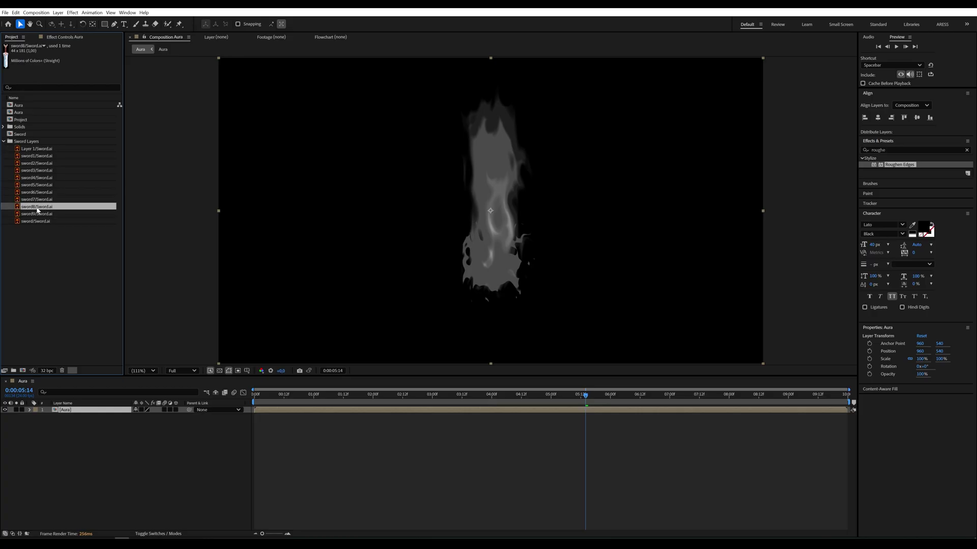
{"action": "left_click_drag", "start_coordinate": [37, 211], "coordinate": [67, 430]}
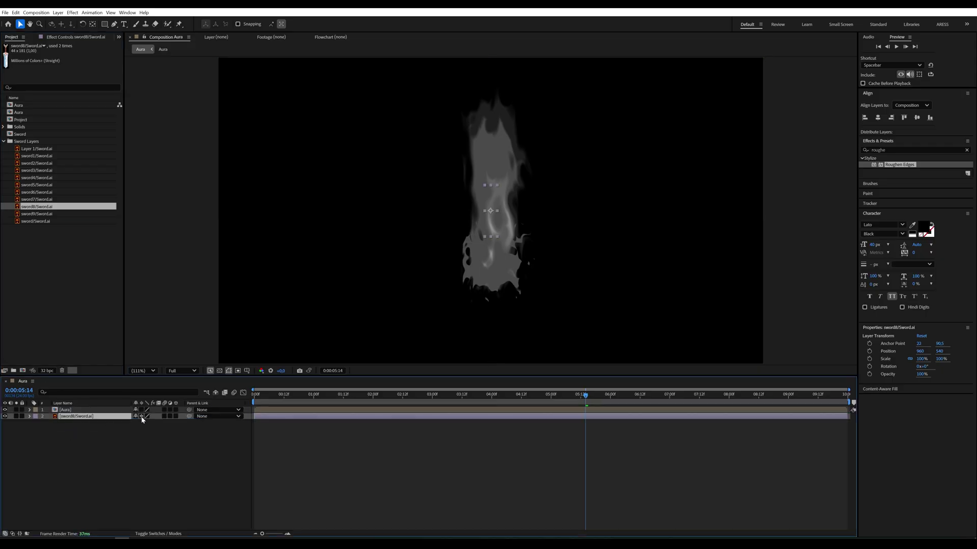
- Rotate the sword 180° so its blade points up and scale it to 359%
{"action": "key", "text": "s"}
{"action": "left_click_drag", "start_coordinate": [150, 423], "coordinate": [301, 410]}
{"action": "type", "text": "r"}
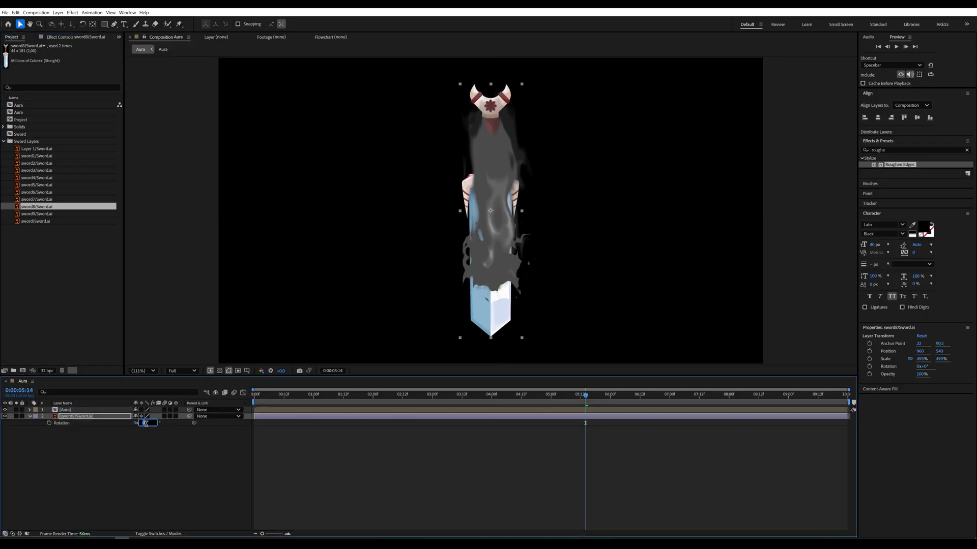
{"action": "type", "text": "180"}
{"action": "key", "text": "Return"}
{"action": "key", "text": "s"}
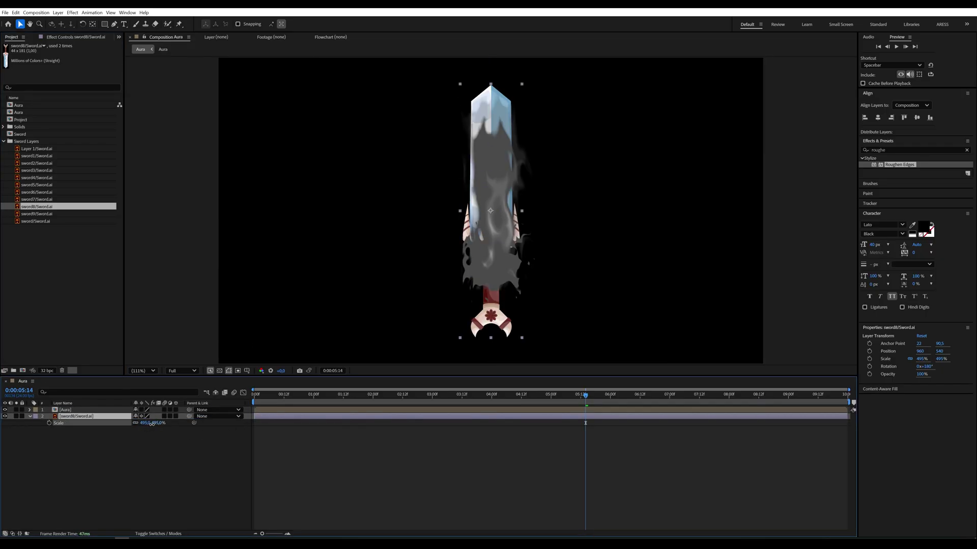
{"action": "left_click_drag", "start_coordinate": [152, 423], "coordinate": [100, 426]}
- Raise the Aura flame over the sword's blade, shift both layers down together, and check an early frame
{"action": "left_click", "coordinate": [90, 410]}
{"action": "left_click_drag", "start_coordinate": [490, 262], "coordinate": [486, 210]}
{"action": "left_click", "coordinate": [495, 288], "text": "shift"}
{"action": "left_click_drag", "start_coordinate": [495, 287], "coordinate": [494, 314]}
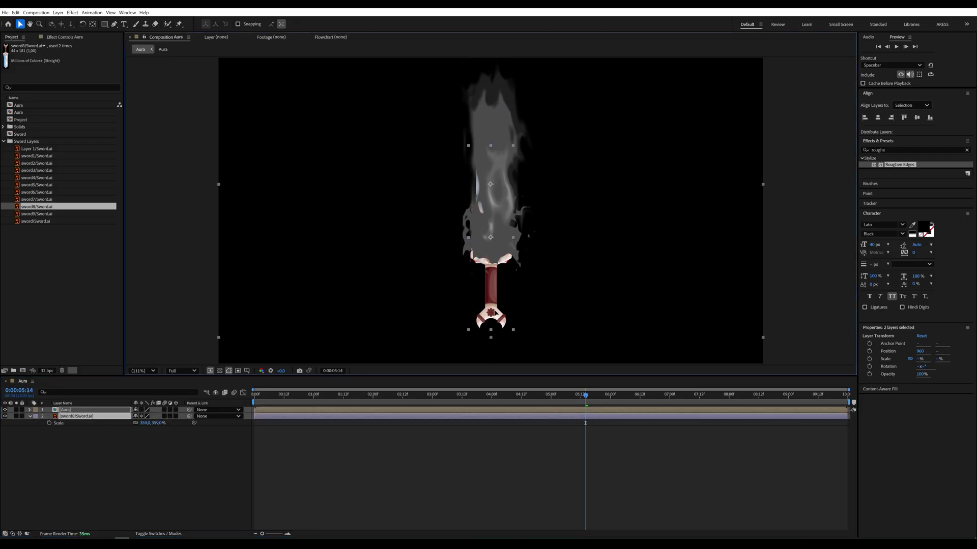
{"action": "left_click", "coordinate": [281, 396]}
{"action": "left_click", "coordinate": [96, 435]}
- Apply Hue/Saturation to the Aura layer with Colorize enabled, Colorize Hue 38° and Colorize Saturation 100, and check another frame
{"action": "left_click", "coordinate": [93, 410]}
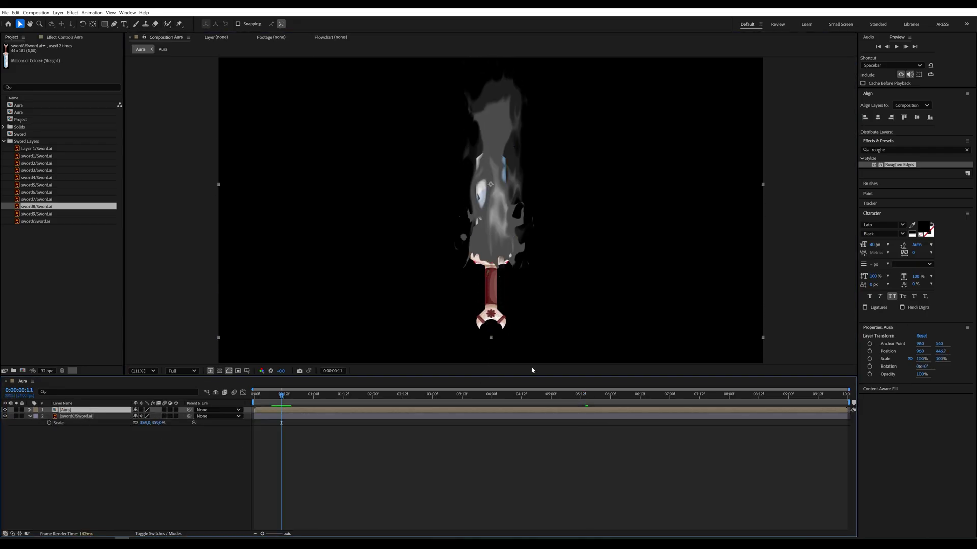
{"action": "left_click", "coordinate": [891, 150]}
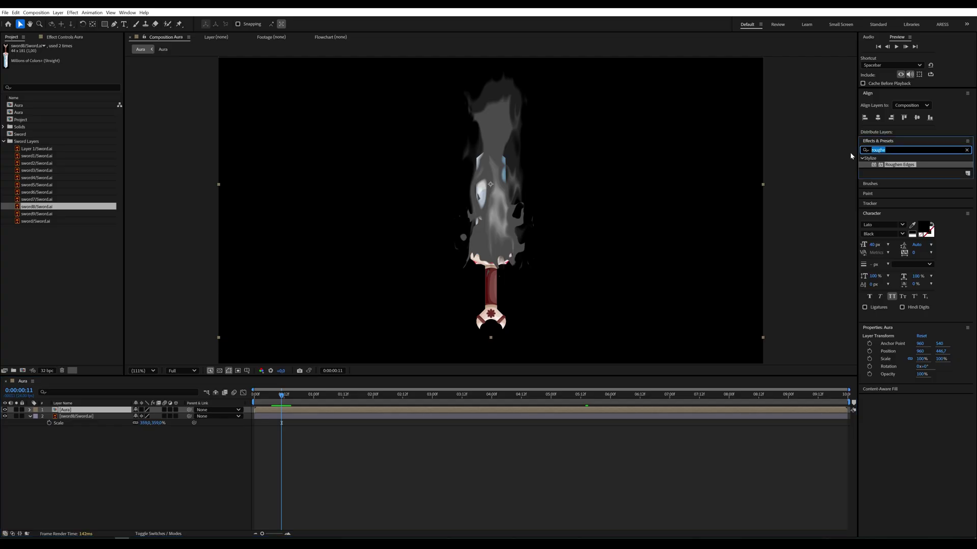
{"action": "type", "text": "hue"}
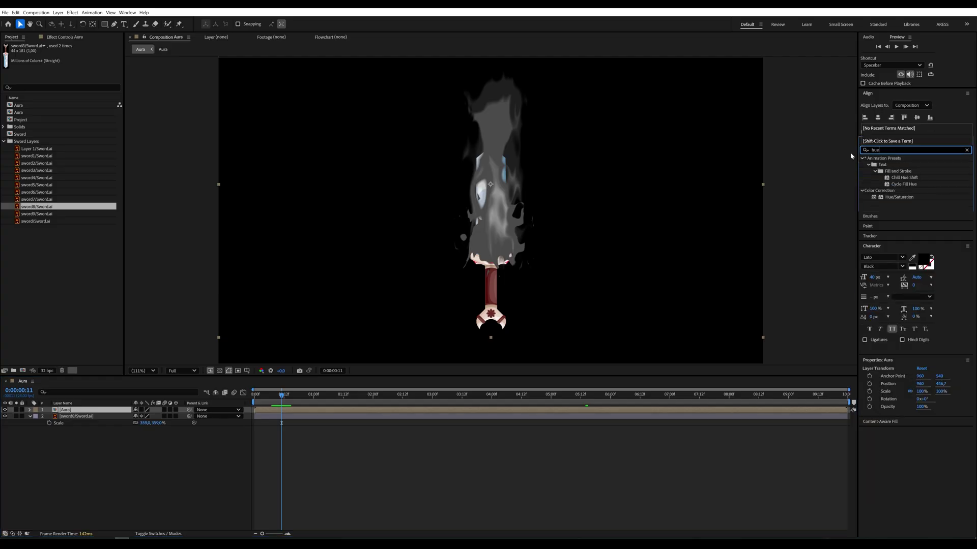
{"action": "left_click_drag", "start_coordinate": [900, 198], "coordinate": [731, 218]}
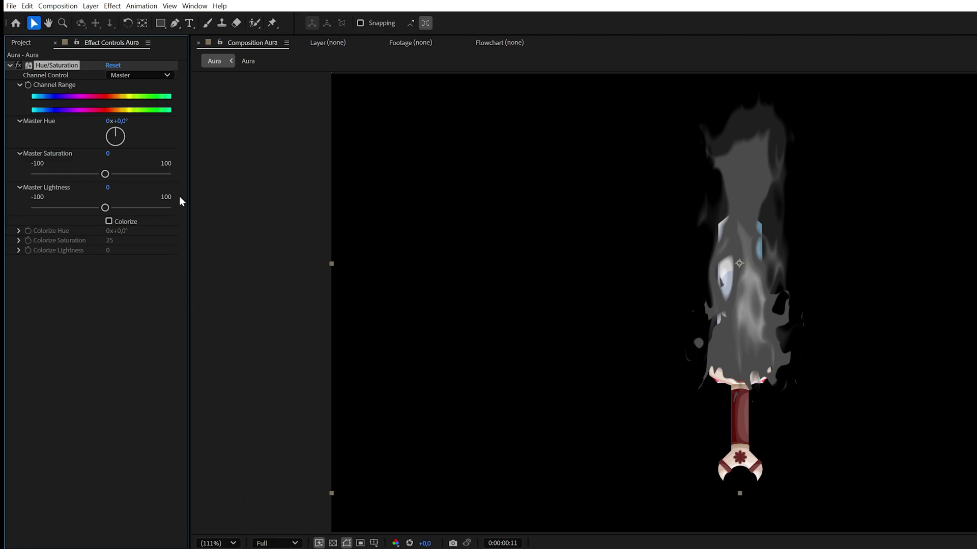
{"action": "left_click", "coordinate": [109, 221]}
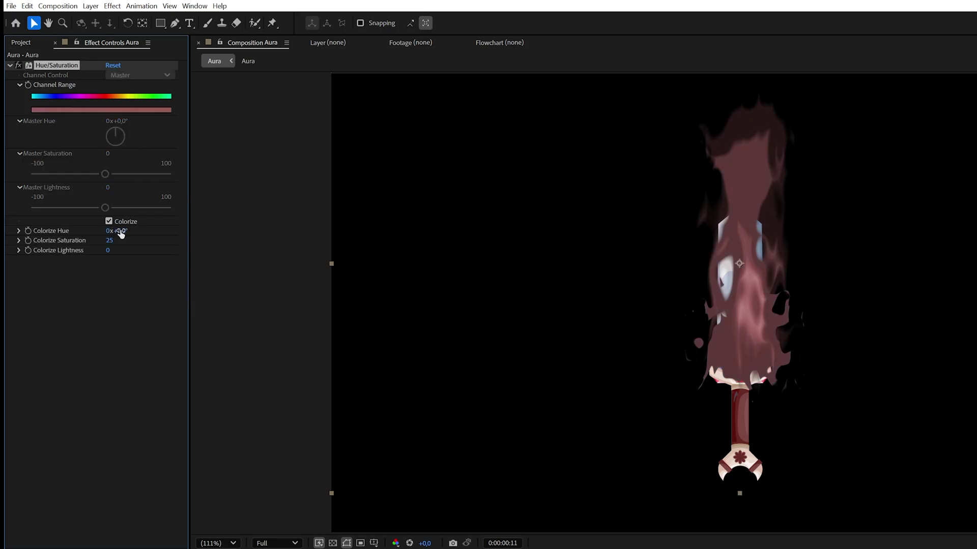
{"action": "left_click_drag", "start_coordinate": [127, 234], "coordinate": [161, 230]}
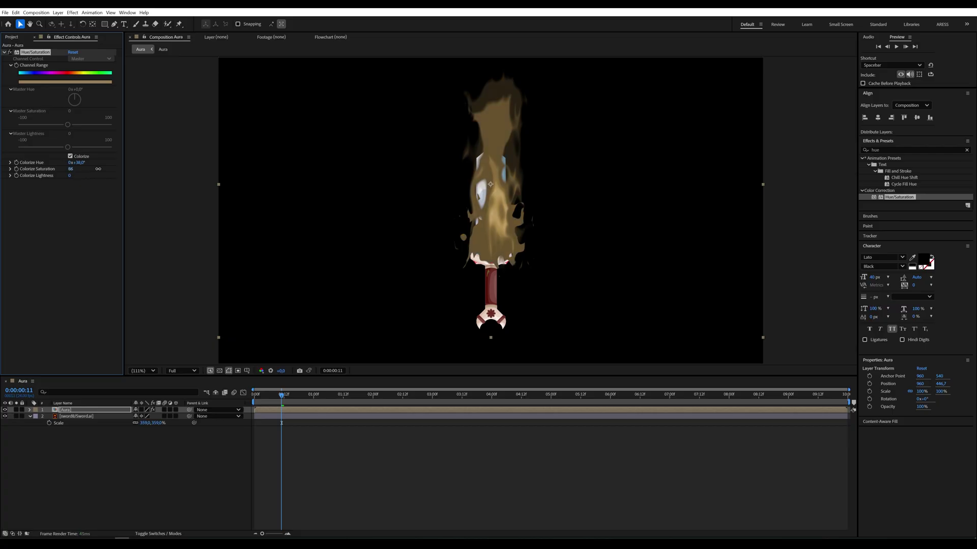
{"action": "left_click_drag", "start_coordinate": [110, 240], "coordinate": [164, 240]}
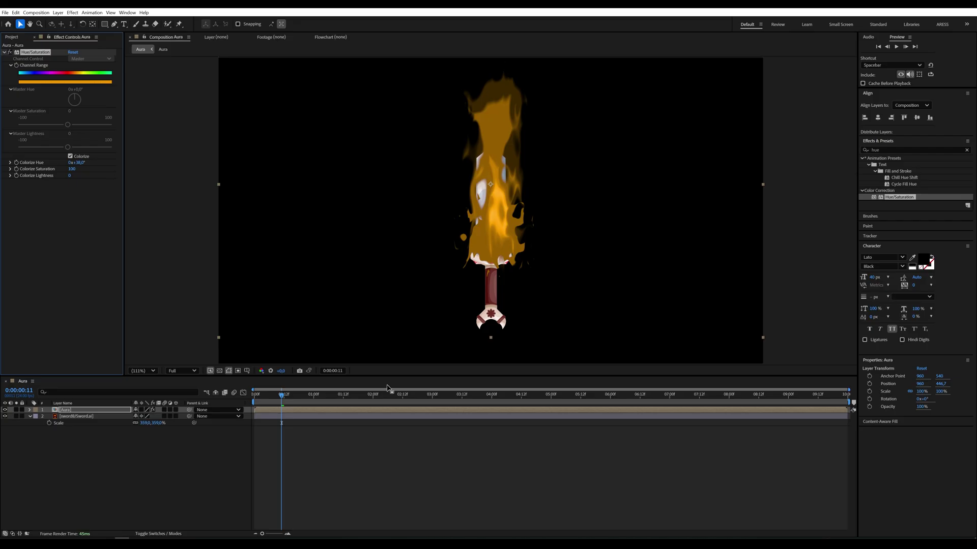
{"action": "left_click", "coordinate": [326, 402]}
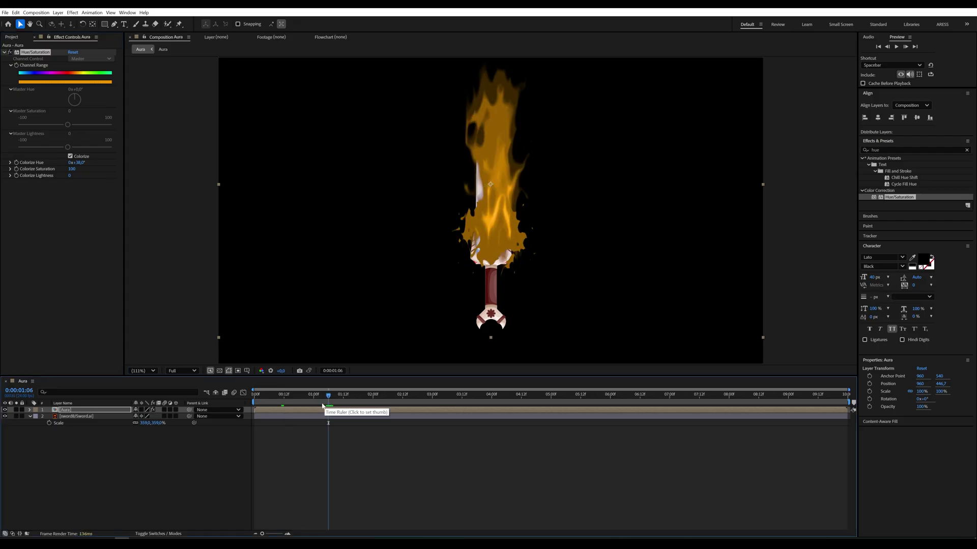
- Add Curves to the Aura layer and shape an RGB S-curve with darkened shadows and slightly raised highlights
{"action": "left_click", "coordinate": [78, 410]}
{"action": "left_click_drag", "start_coordinate": [885, 150], "coordinate": [852, 152]}
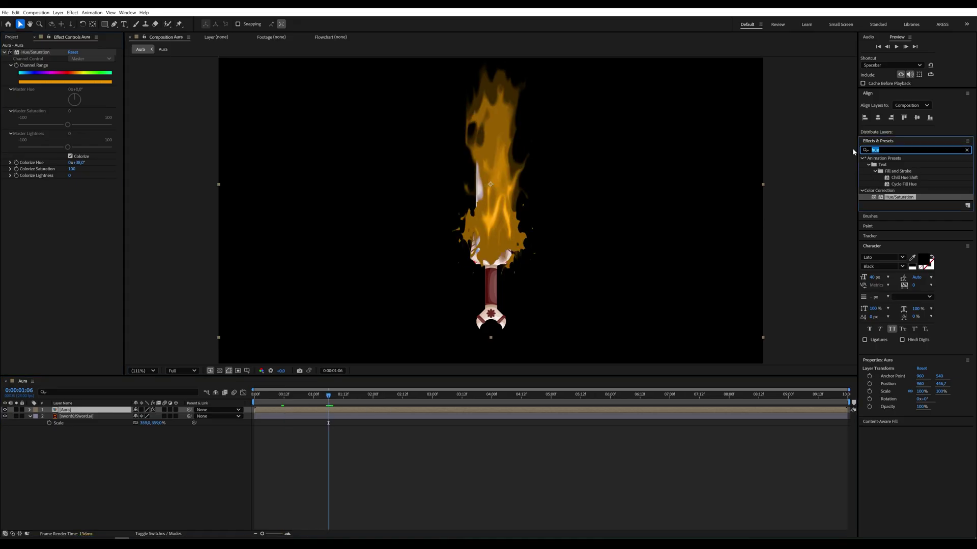
{"action": "type", "text": "curv"}
{"action": "left_click_drag", "start_coordinate": [894, 188], "coordinate": [20, 237]}
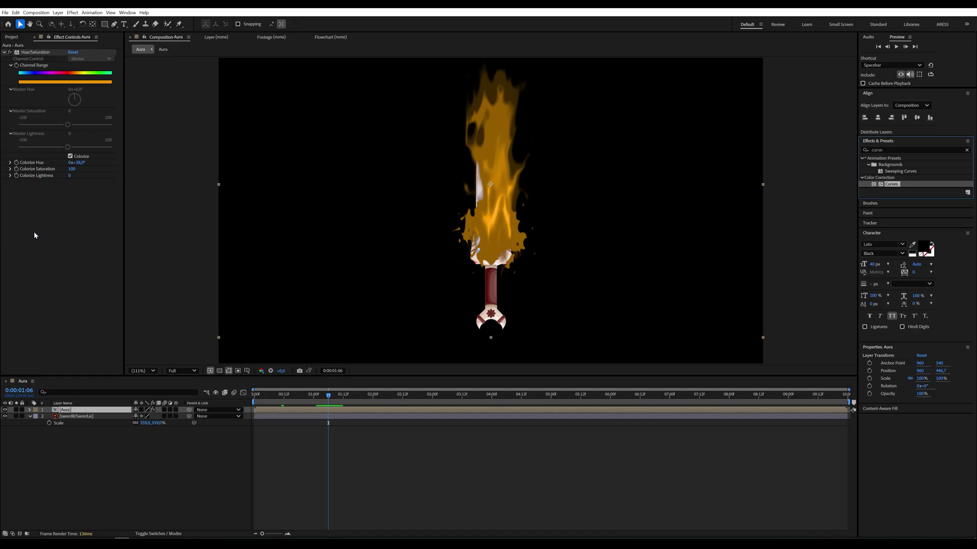
{"action": "mouse_move", "coordinate": [81, 242]}
{"action": "left_mouse_down"}
{"action": "mouse_move", "coordinate": [86, 252]}
{"action": "mouse_move", "coordinate": [59, 281]}
{"action": "mouse_move", "coordinate": [80, 247]}
{"action": "left_mouse_up"}
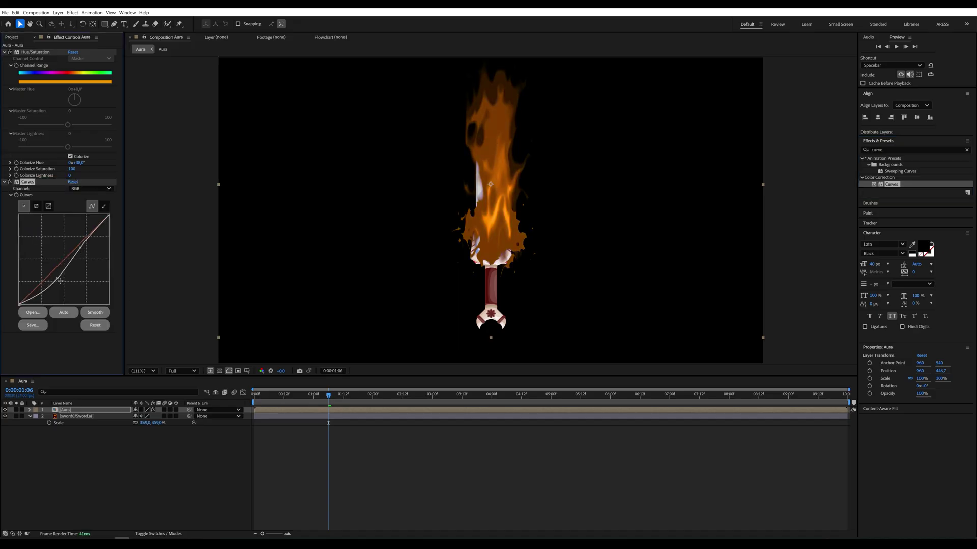
{"action": "left_click_drag", "start_coordinate": [60, 280], "coordinate": [62, 282]}
{"action": "left_click_drag", "start_coordinate": [81, 247], "coordinate": [80, 247]}
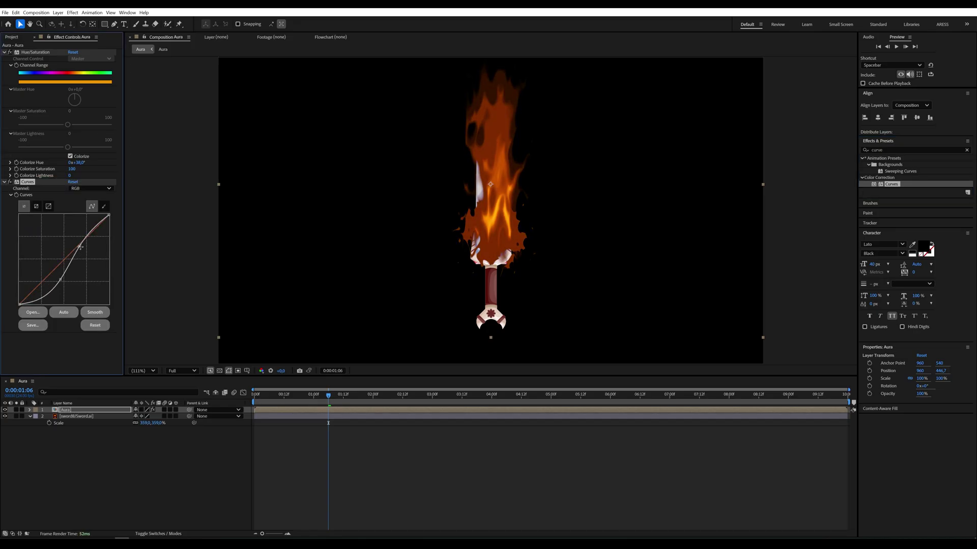
{"action": "left_click", "coordinate": [142, 447]}
- Apply the Deep Glow effect to the Aura layer
{"action": "left_click", "coordinate": [81, 410]}
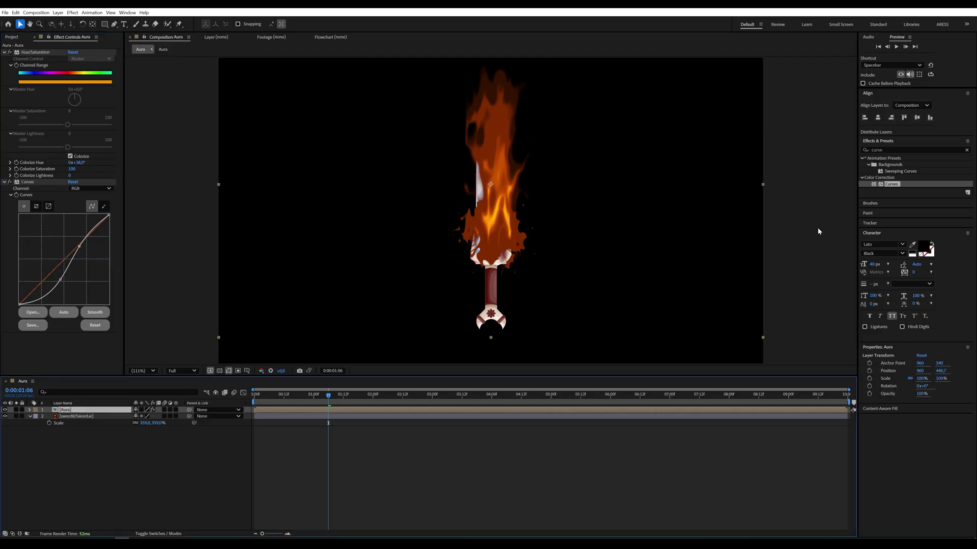
{"action": "left_click_drag", "start_coordinate": [893, 150], "coordinate": [842, 153]}
{"action": "type", "text": "deep"}
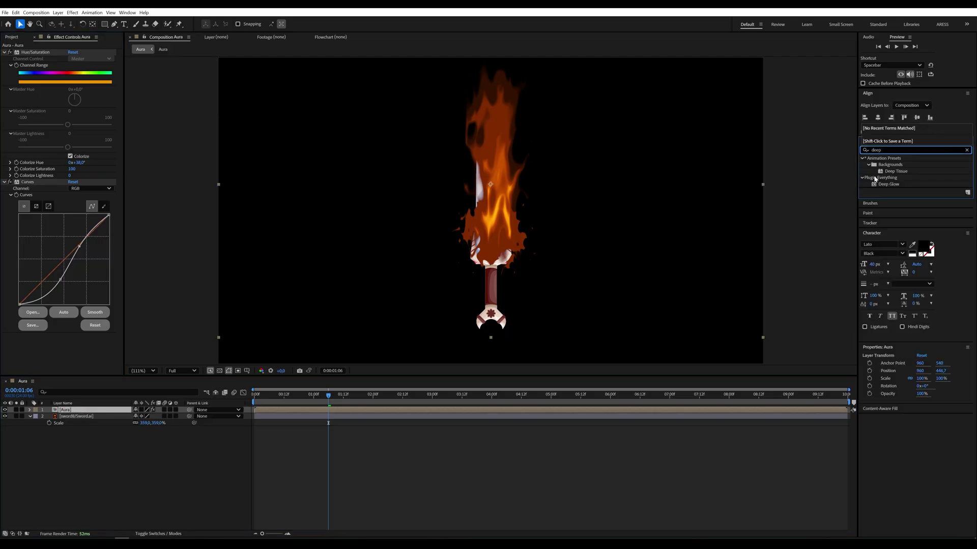
{"action": "left_click_drag", "start_coordinate": [887, 184], "coordinate": [84, 411]}
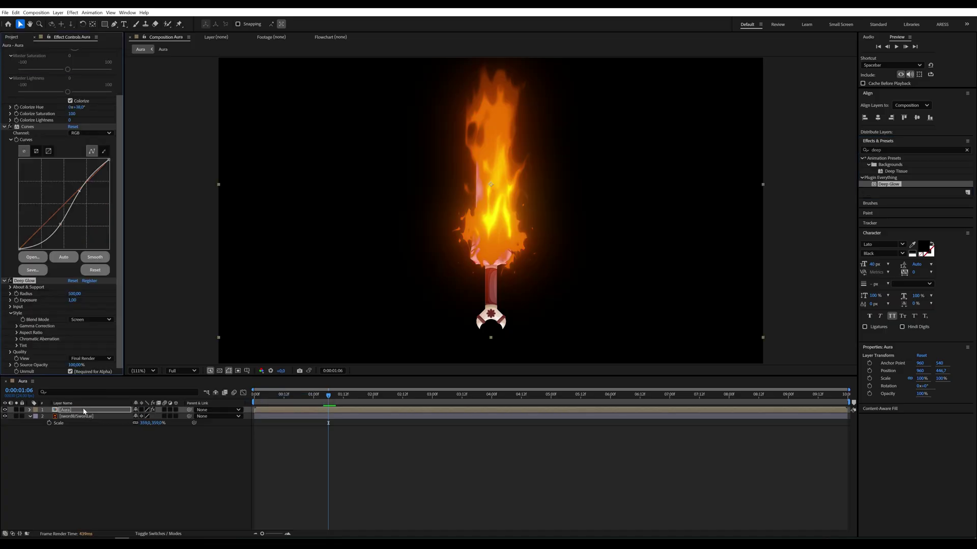
- Set the Aura layer's blending mode to Linear Light and shift the flame slightly up and left over the blade
{"action": "left_click", "coordinate": [156, 533]}
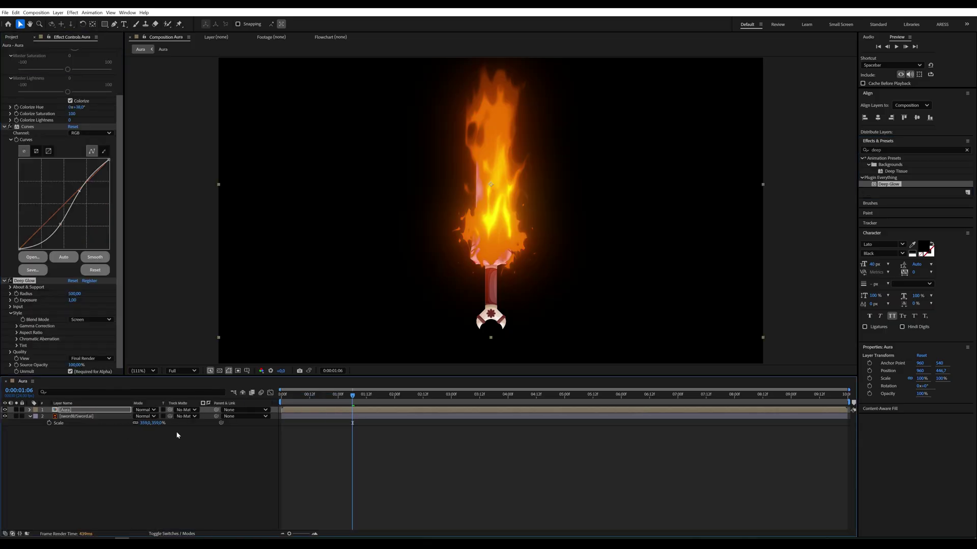
{"action": "left_click", "coordinate": [146, 410]}
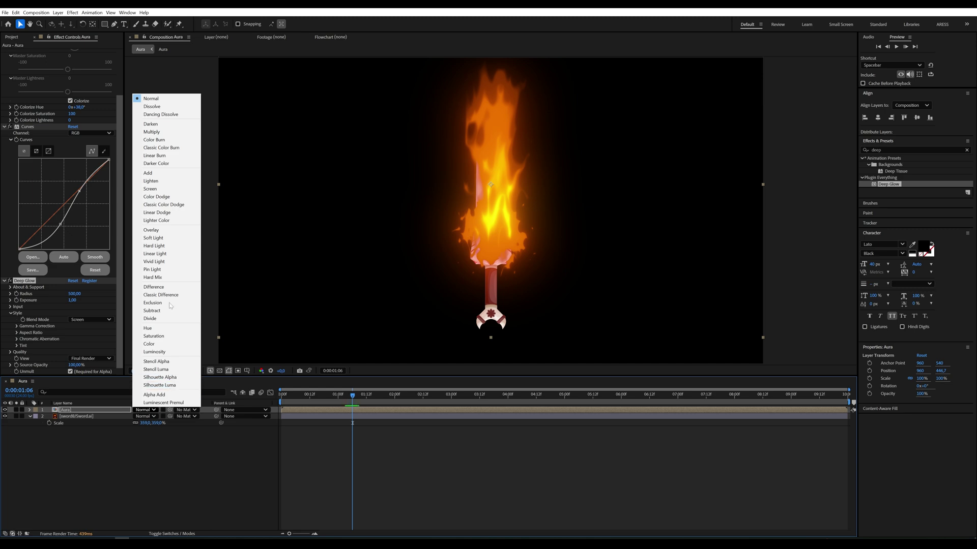
{"action": "left_click", "coordinate": [159, 254]}
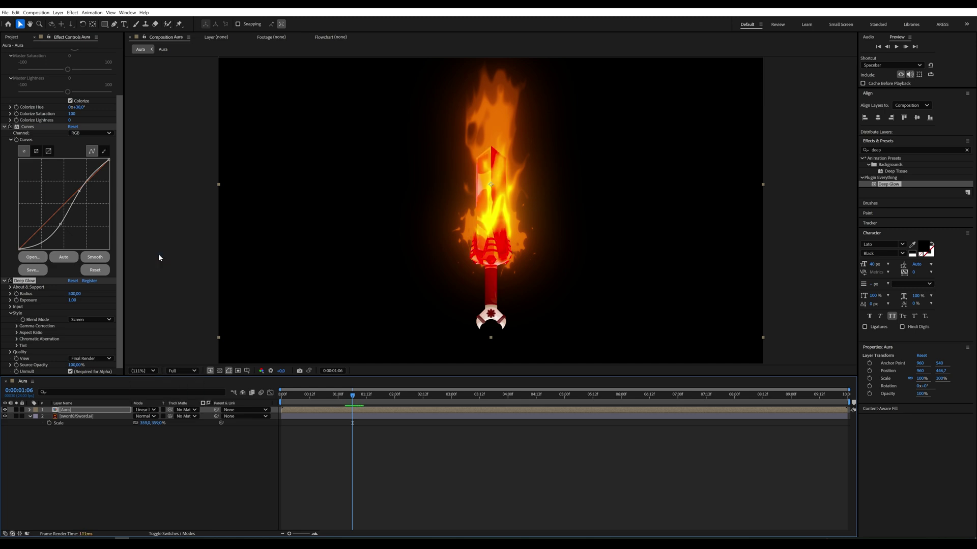
{"action": "left_click_drag", "start_coordinate": [501, 242], "coordinate": [495, 234]}
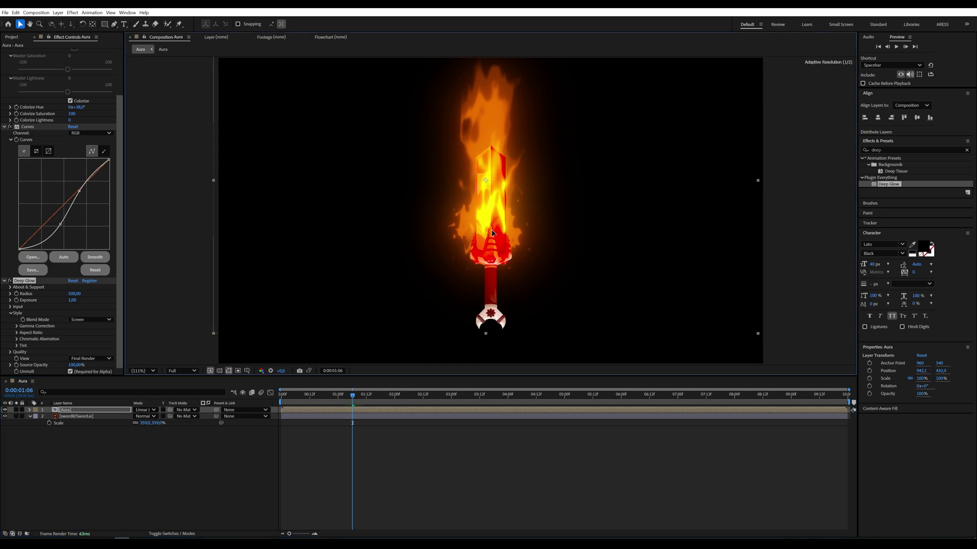
- Unlink the Aura layer's scale, set it to 81% wide and 62% high, and move the flame down to fit the sword's blade
{"action": "left_click", "coordinate": [107, 411]}
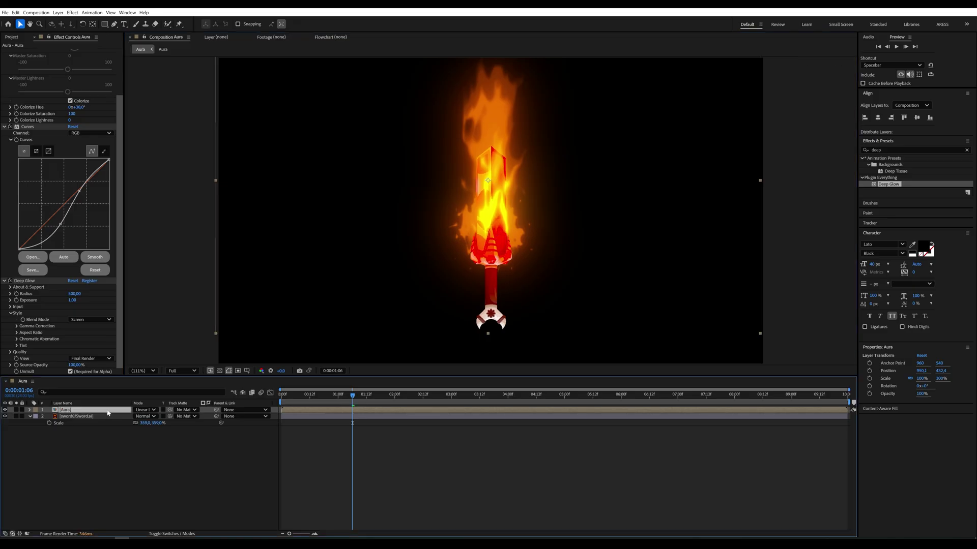
{"action": "key", "text": "s"}
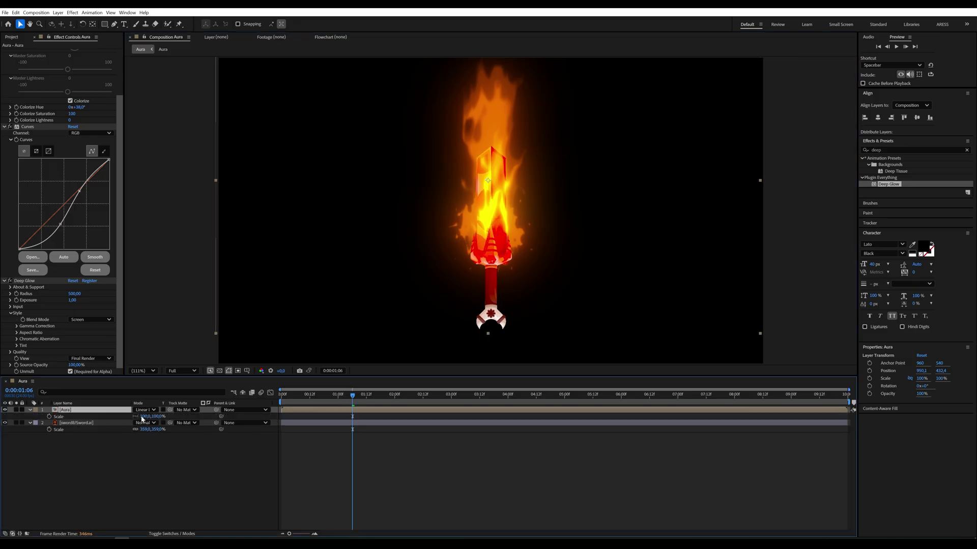
{"action": "left_click", "coordinate": [136, 416]}
{"action": "left_click_drag", "start_coordinate": [157, 417], "coordinate": [137, 417]}
{"action": "left_click_drag", "start_coordinate": [502, 196], "coordinate": [502, 213]}
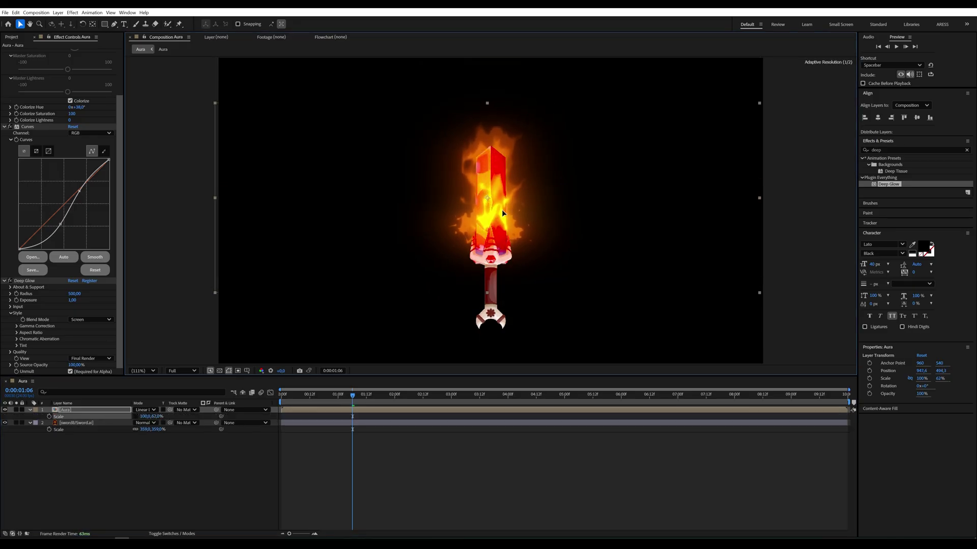
{"action": "left_click_drag", "start_coordinate": [145, 416], "coordinate": [135, 416]}
{"action": "left_click_drag", "start_coordinate": [488, 215], "coordinate": [489, 219]}
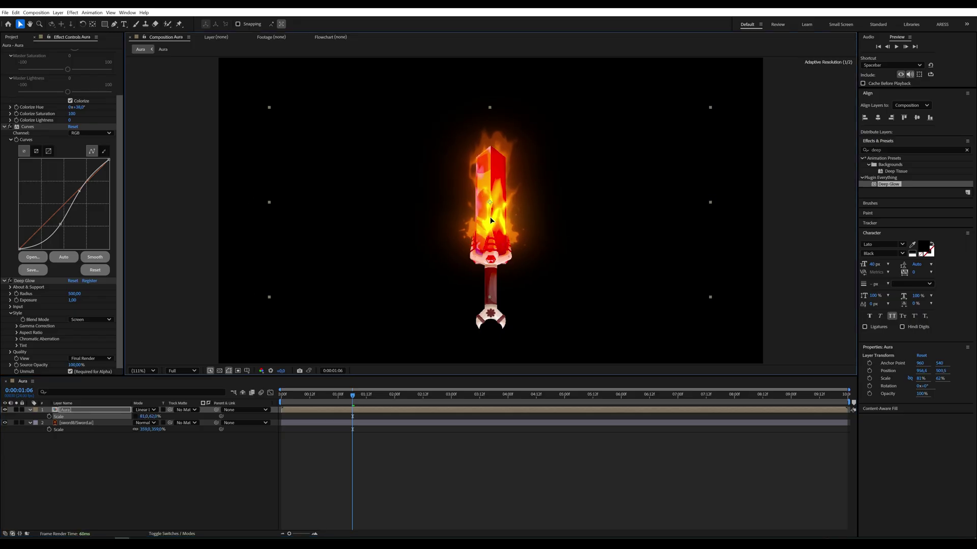
- Preview the burning sword animation from the first frame, stopping after about half a second
{"action": "key", "text": "Home"}
{"action": "left_click", "coordinate": [237, 468]}
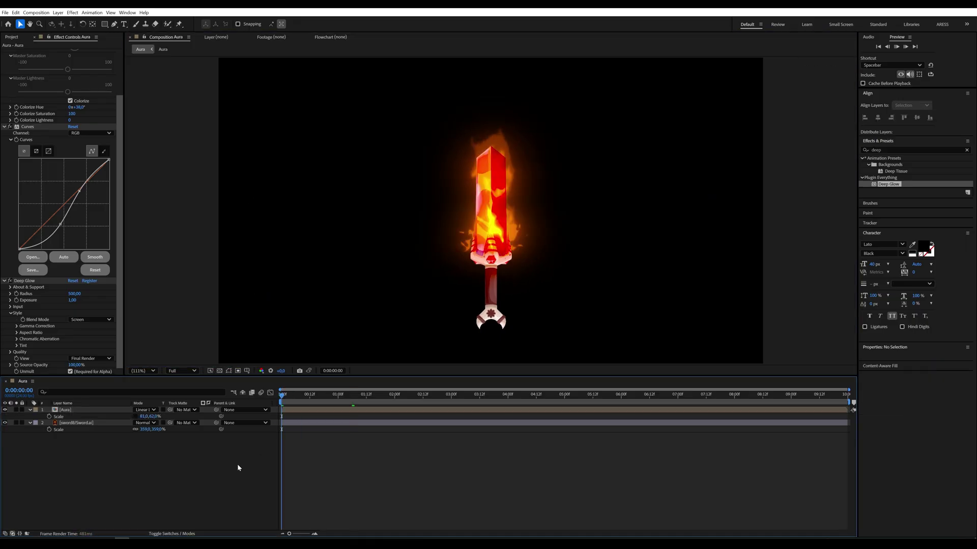
{"action": "key", "text": "space"}
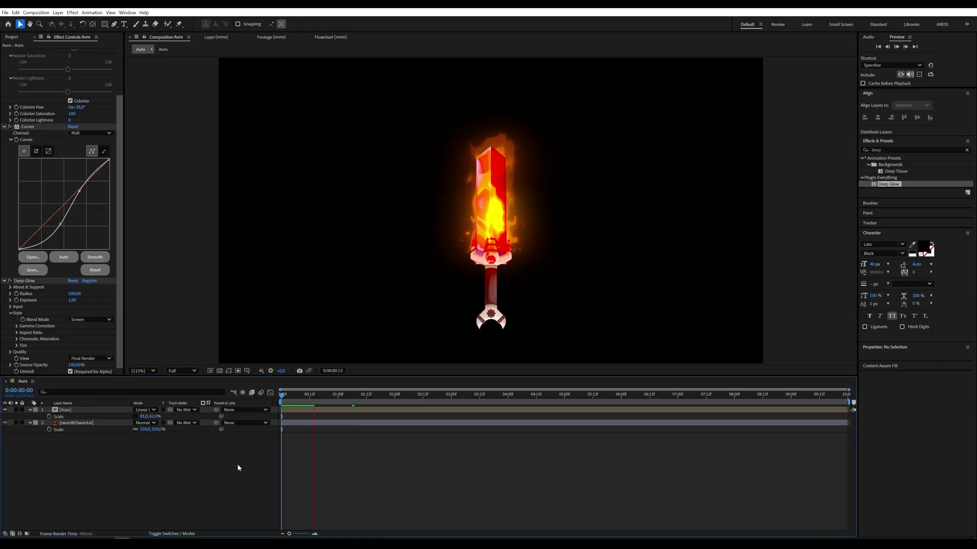
{"action": "key", "text": "space"}
{"action": "key", "text": "apostrophe"}
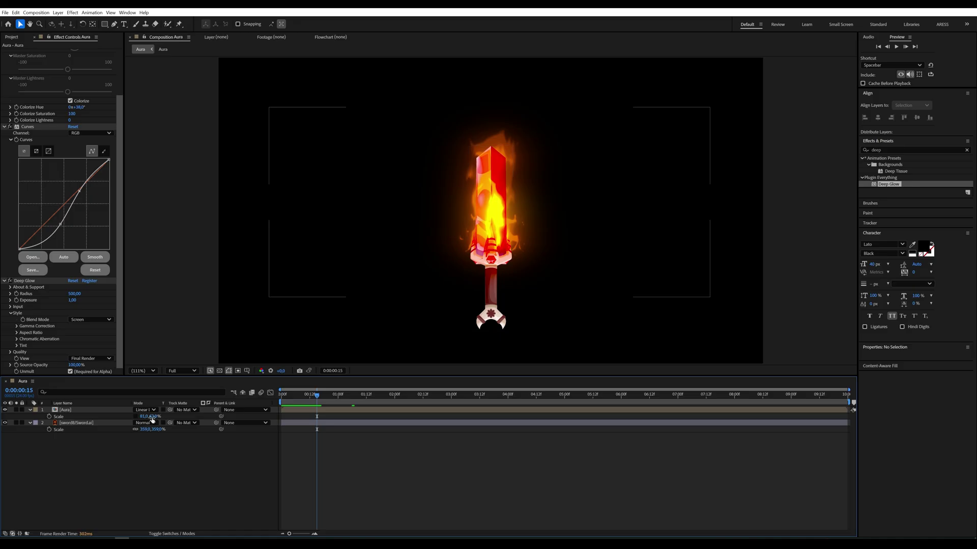